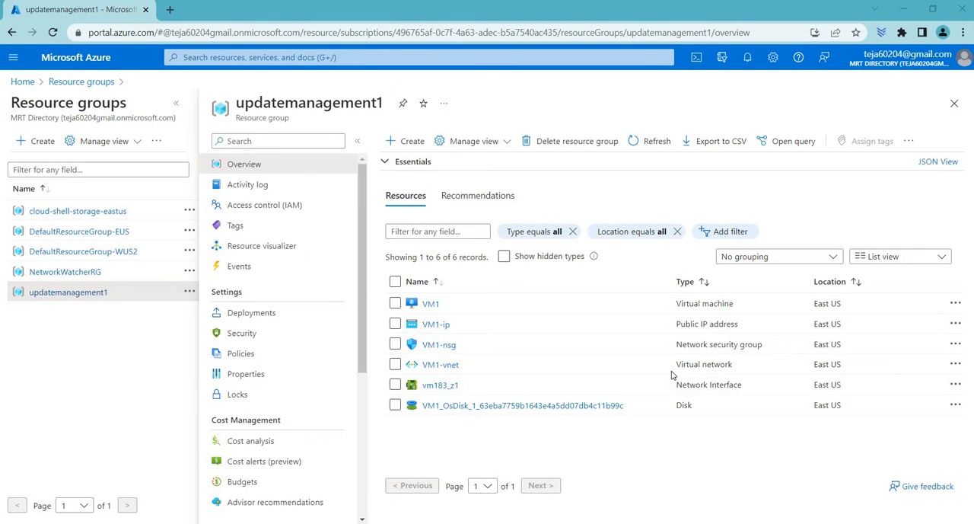
Search the Marketplace for "virtual machine" and start creating a Microsoft Virtual machine in the updatemanagement1 resource group
mouse_move(545, 523)
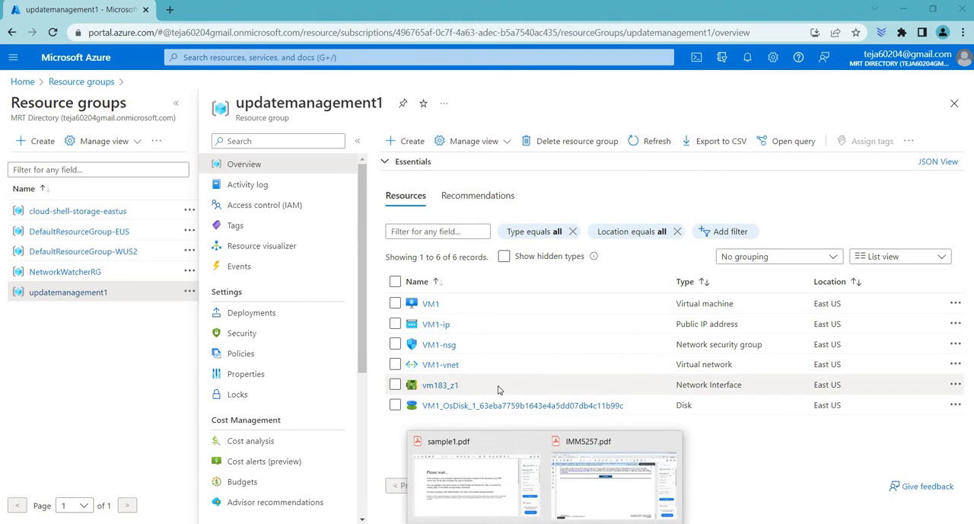
click(405, 141)
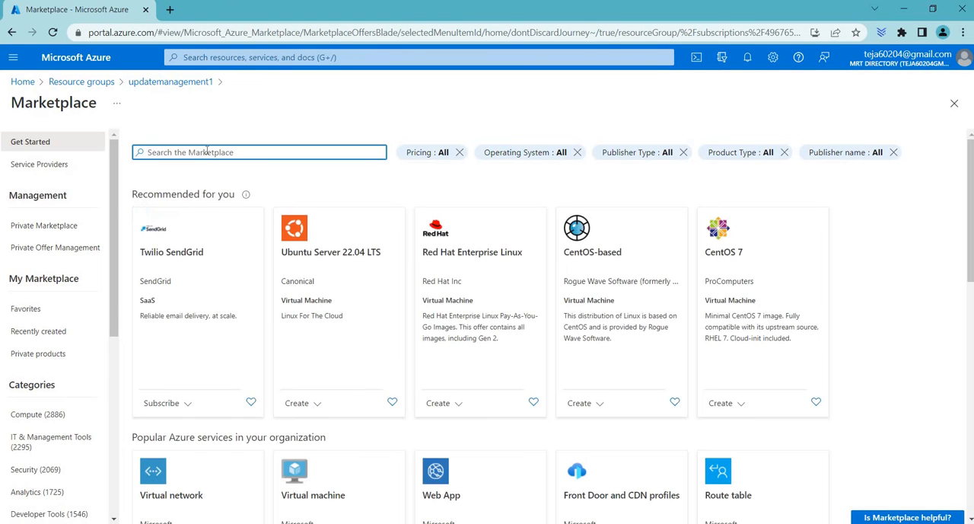
click(206, 151)
text(virut)
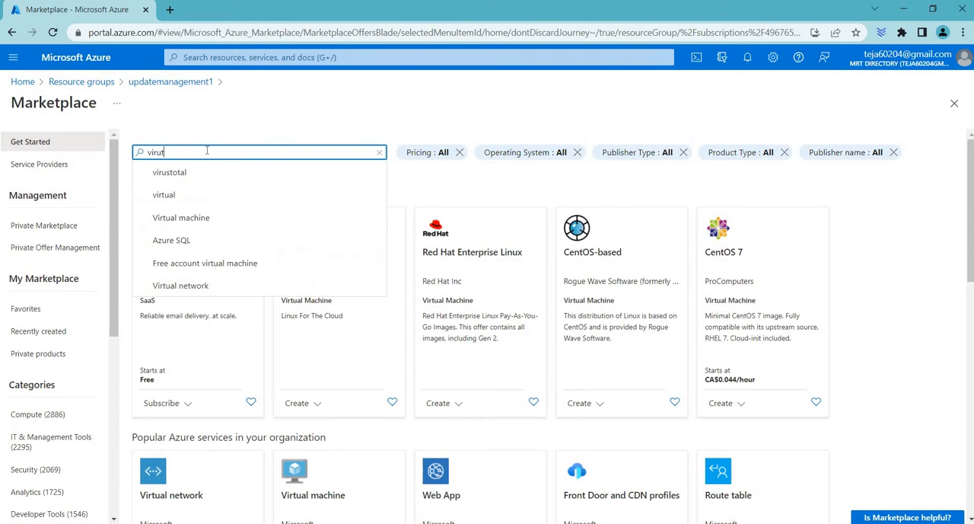
text(al machine)
key(Return)
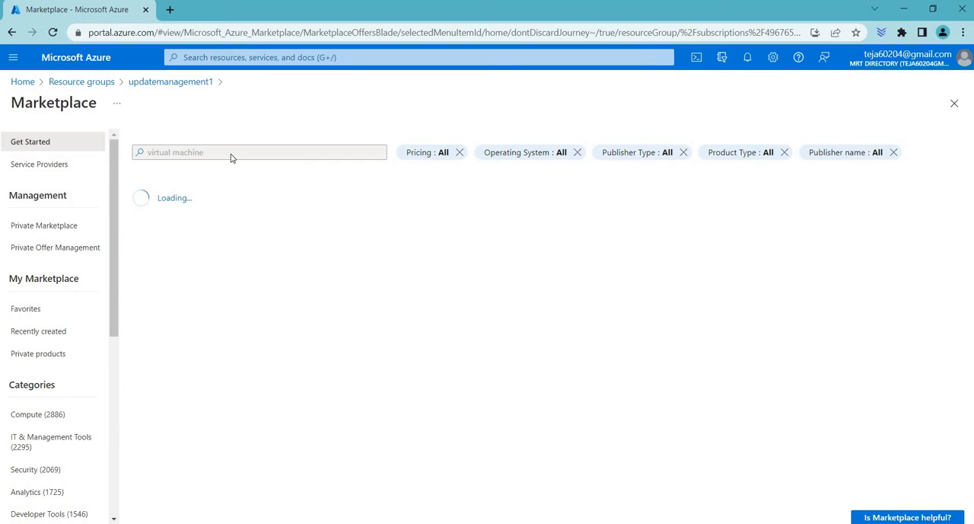
click(195, 273)
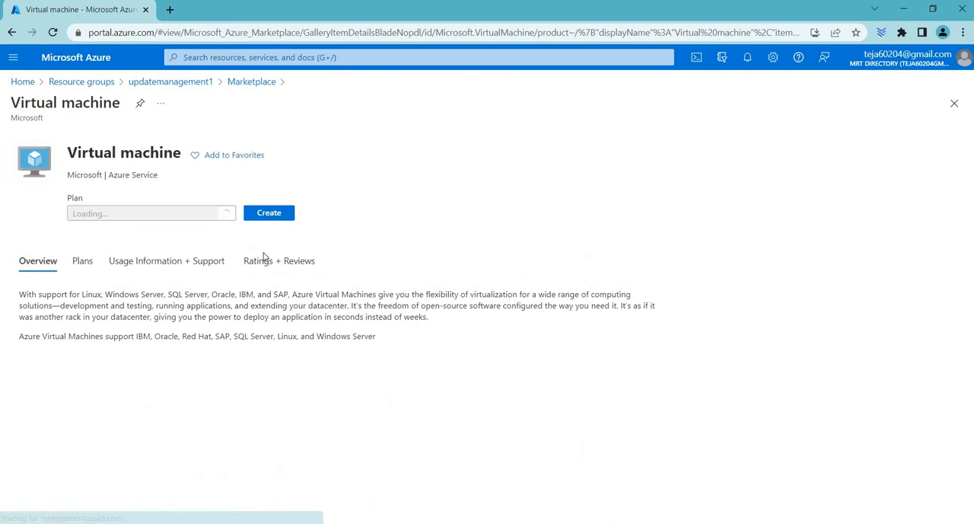
click(283, 232)
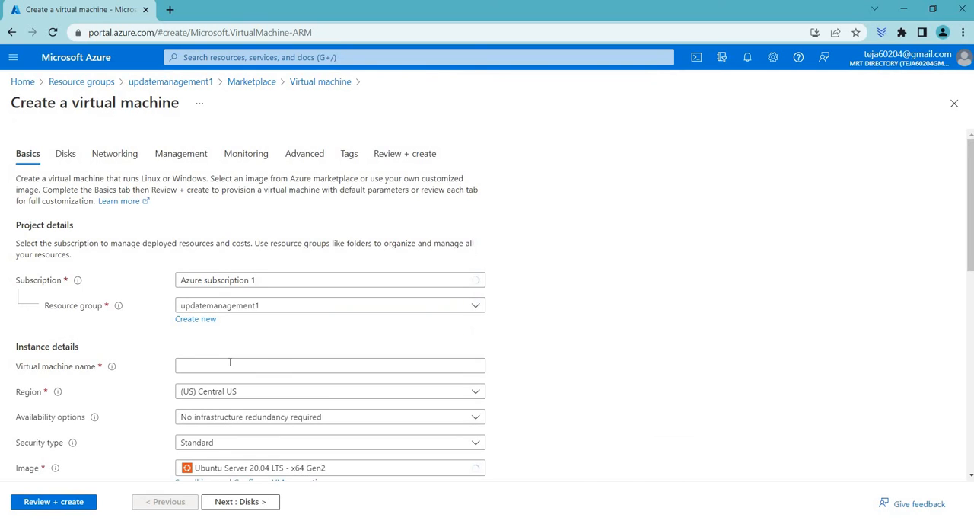
Name the new virtual machine vm2 and set its region to (US) East US
click(230, 364)
text(vm2)
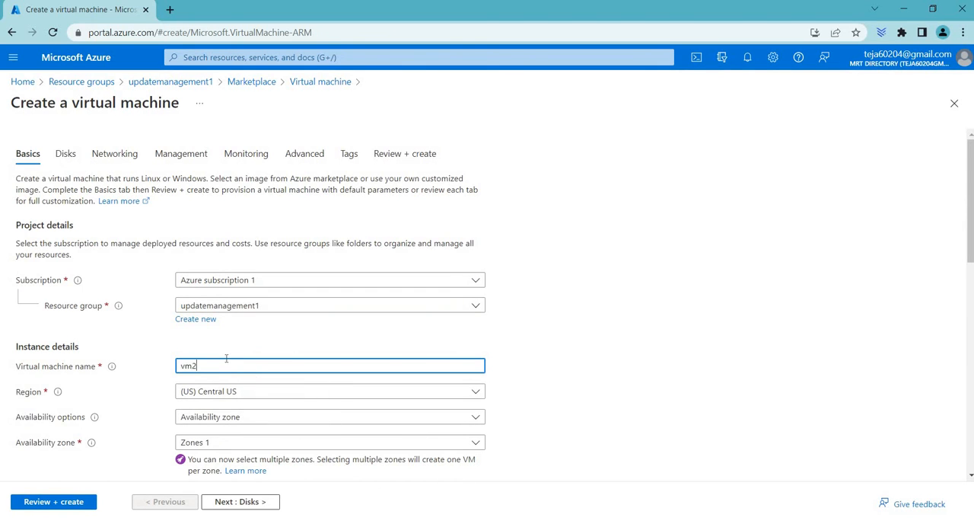
scroll(228, 365, down, 3)
click(267, 200)
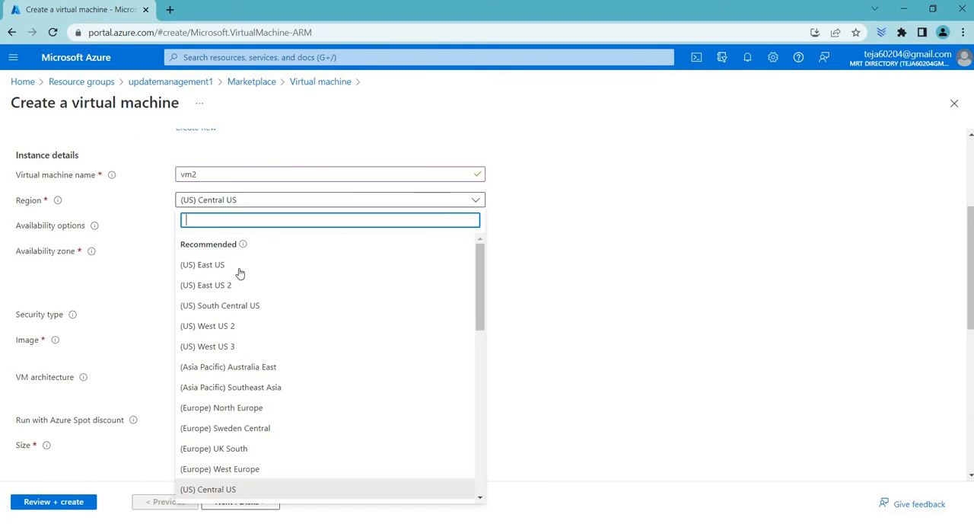
click(239, 268)
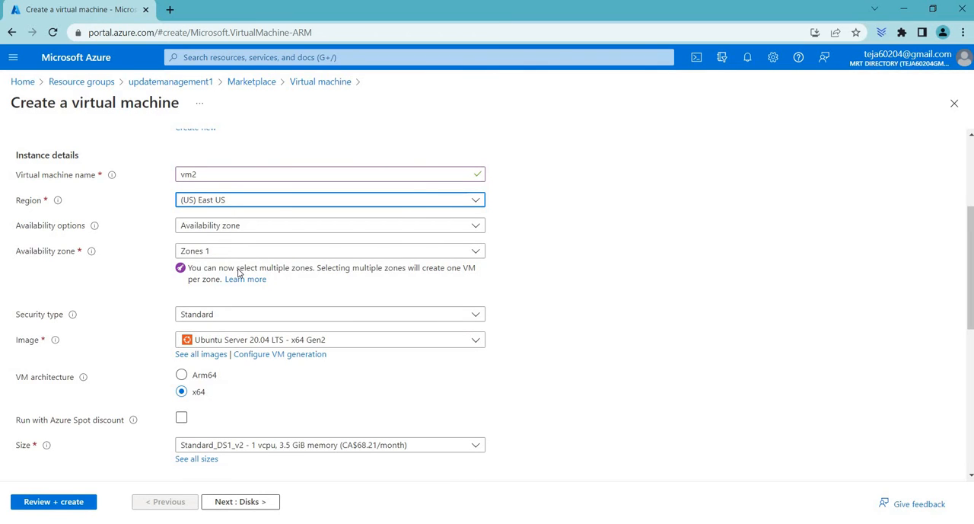
Examine the operating system images offered for the new virtual machine
click(235, 344)
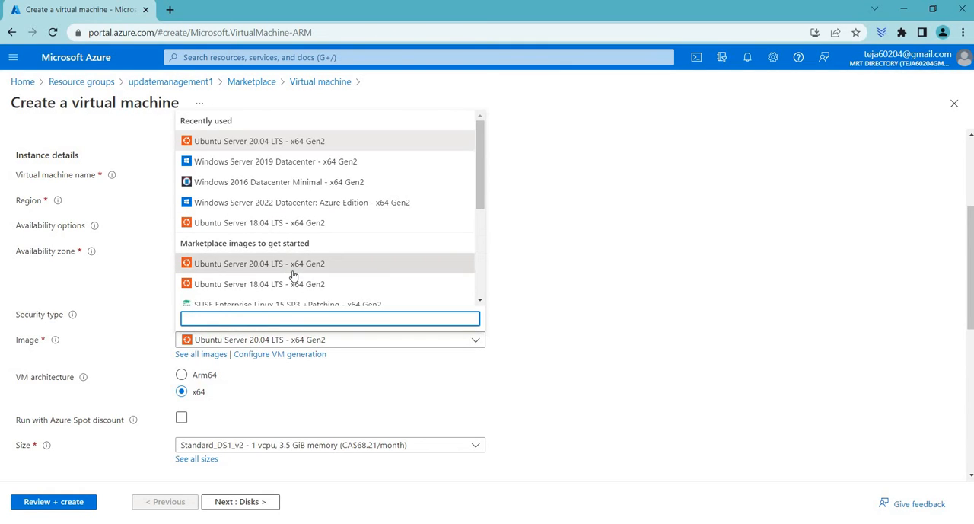
scroll(294, 274, down, 1)
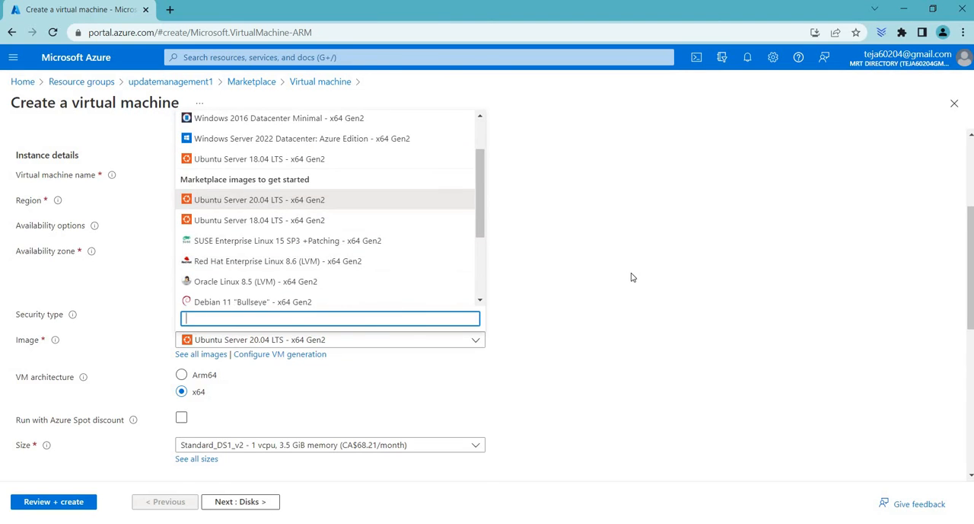
scroll(631, 278, down, 2)
scroll(335, 294, up, 1)
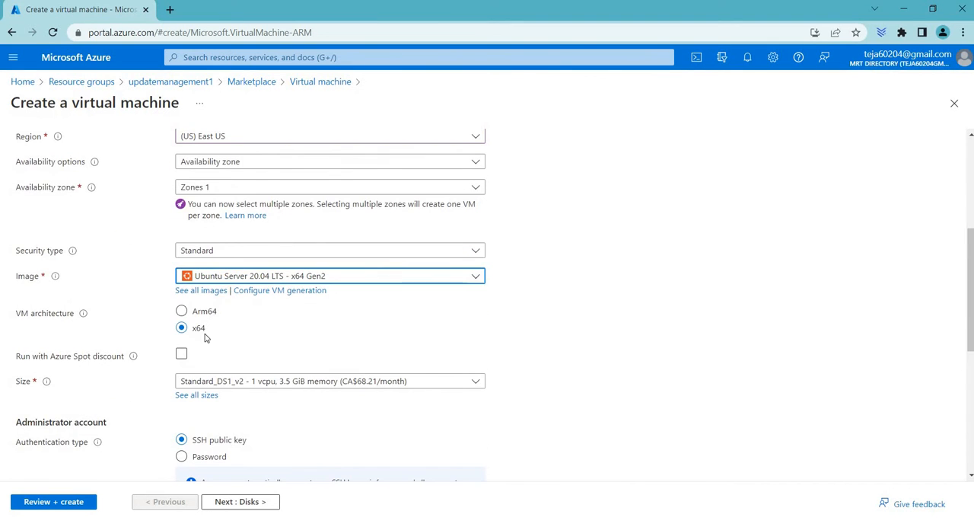
Set the administrator account's authentication type to Password and examine the username and password fields
scroll(198, 293, down, 3)
click(182, 265)
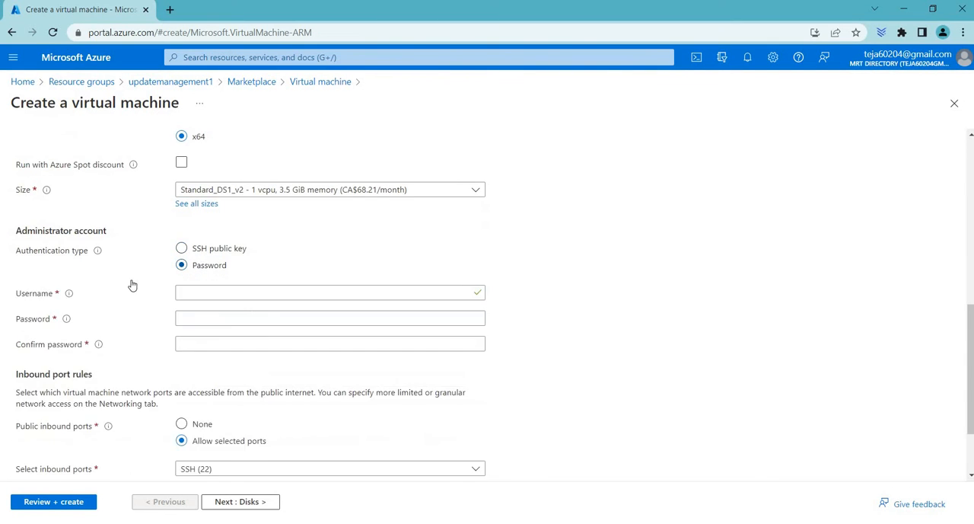
click(286, 294)
drag(23, 294, 70, 295)
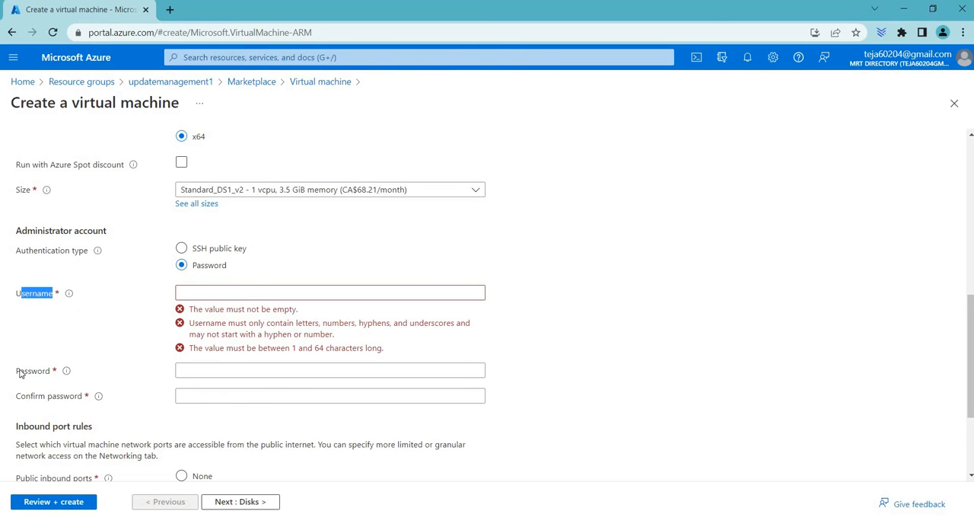
drag(20, 373, 85, 375)
scroll(85, 375, down, 2)
scroll(84, 376, up, 3)
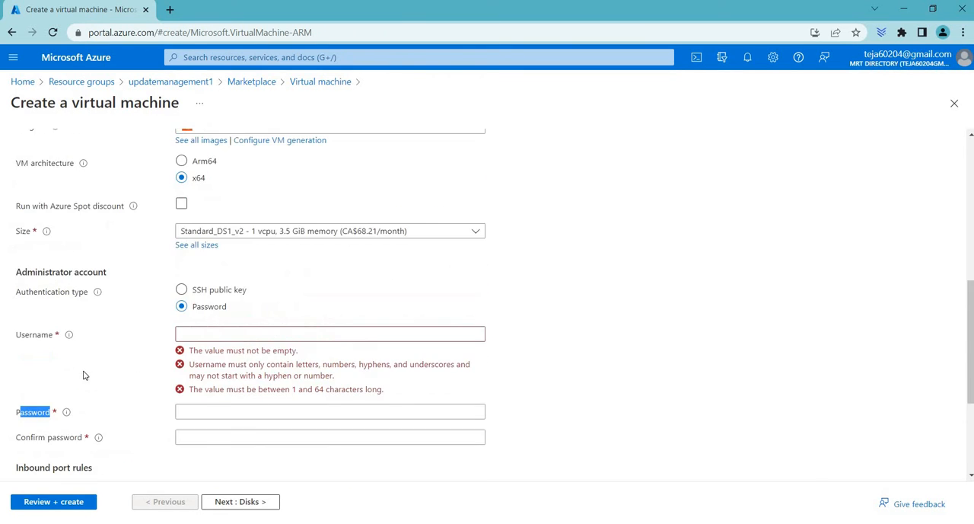
Discard the unfinished virtual machine form and return to the updatemanagement1 resource group
scroll(97, 437, up, 3)
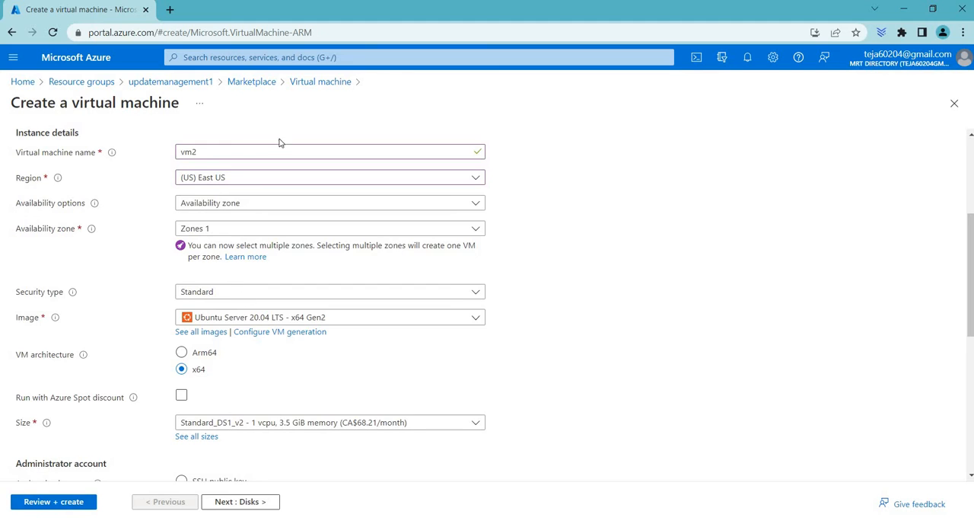
scroll(278, 142, up, 3)
click(253, 82)
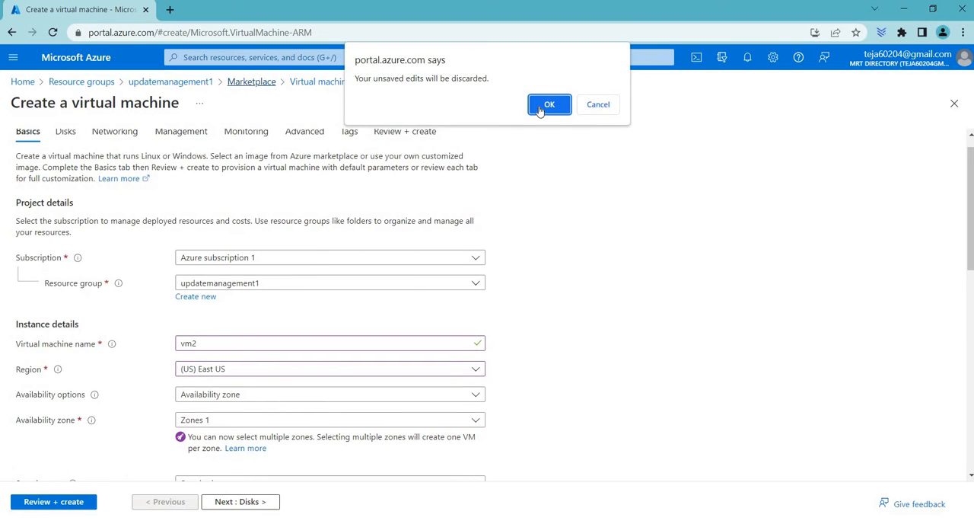
click(545, 106)
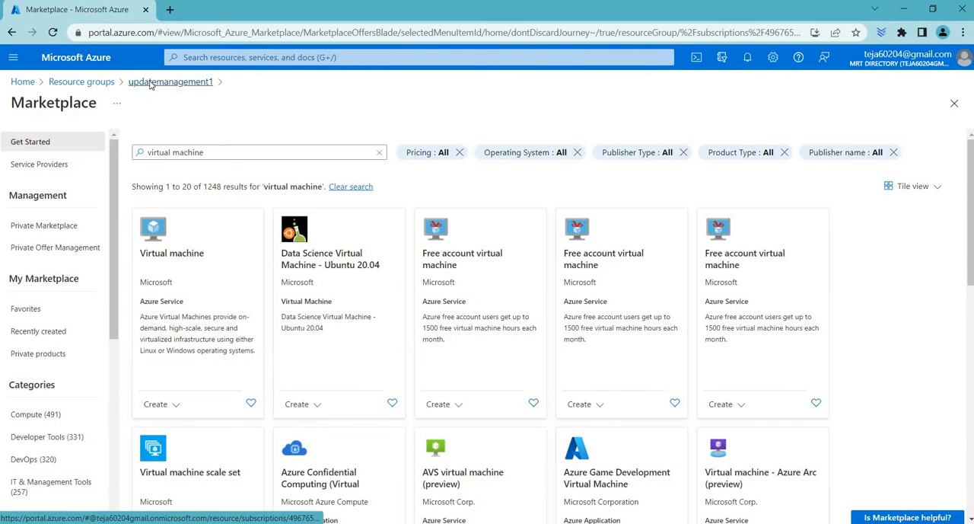
click(151, 82)
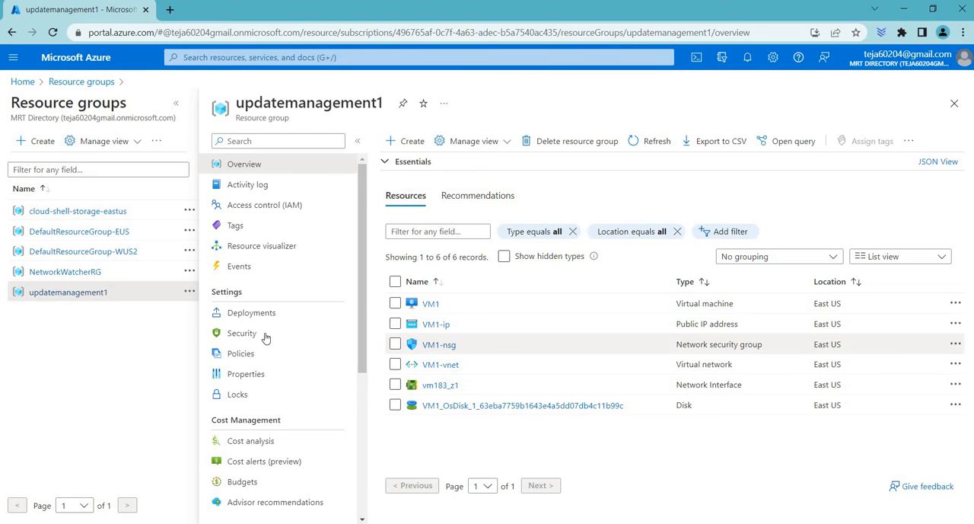
Open the virtual machine VM1 from the resource group and go to its Updates page
scroll(270, 333, down, 1)
scroll(266, 333, down, 1)
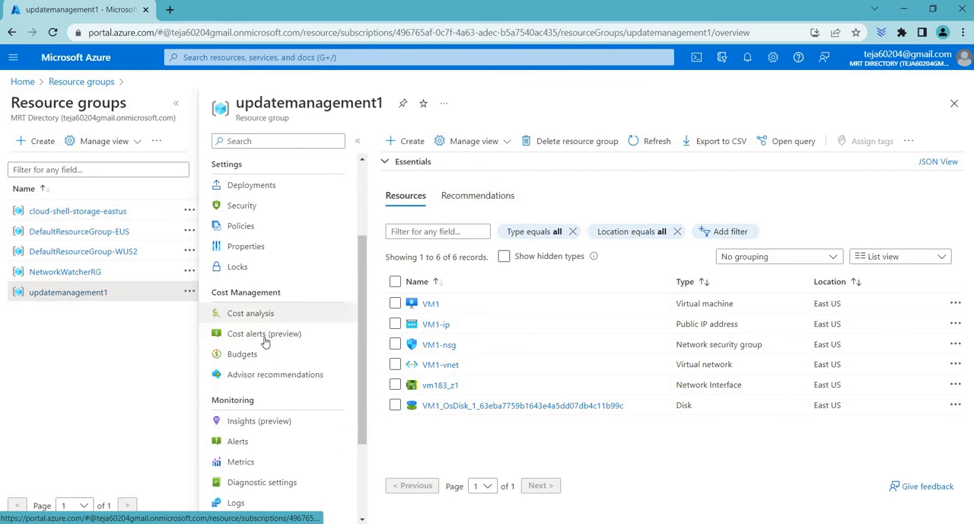
scroll(263, 353, up, 2)
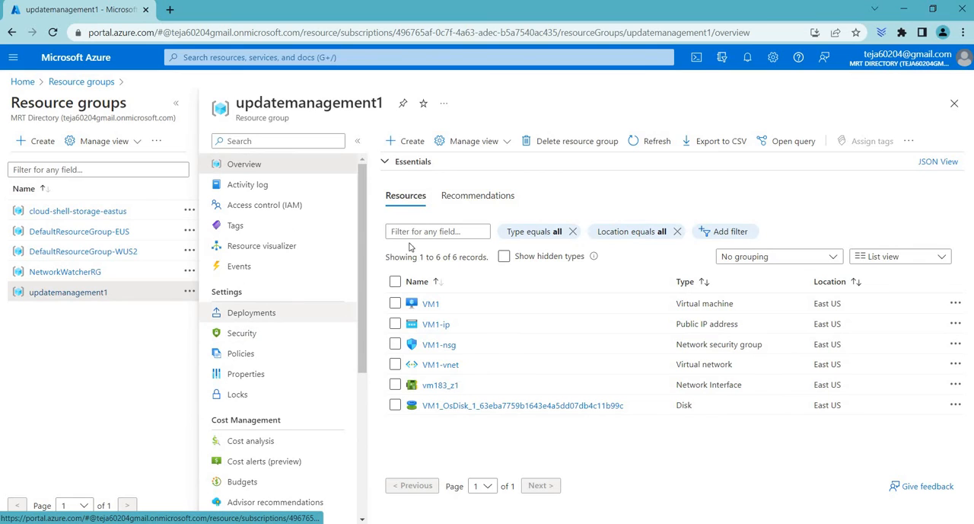
click(431, 303)
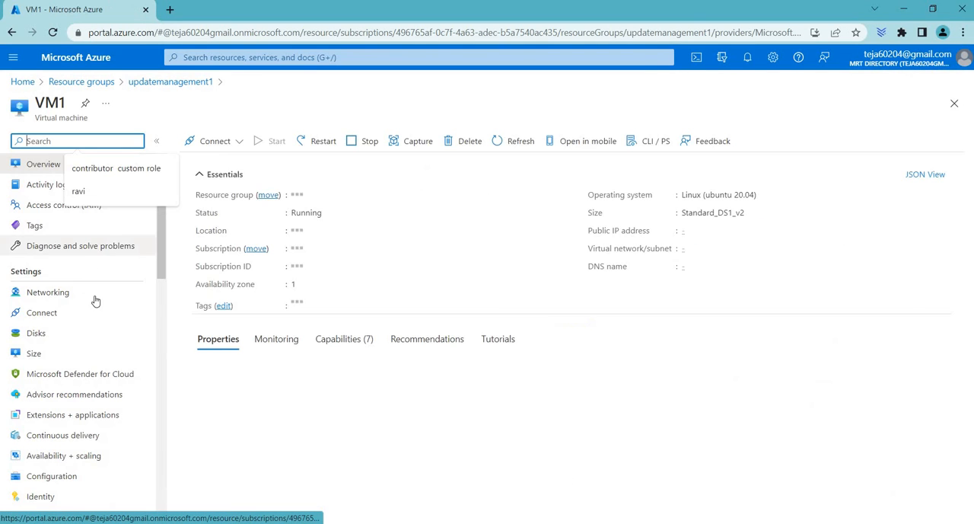
scroll(67, 304, down, 2)
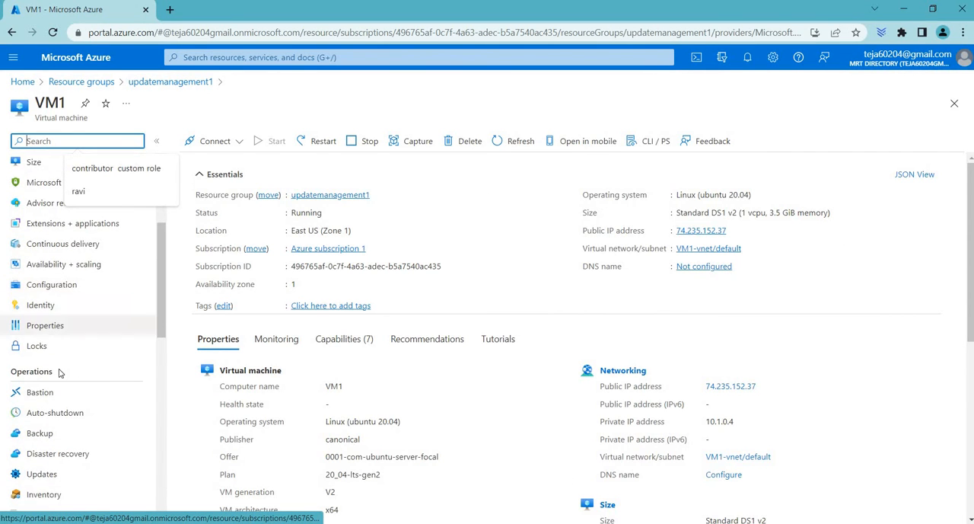
scroll(52, 401, down, 1)
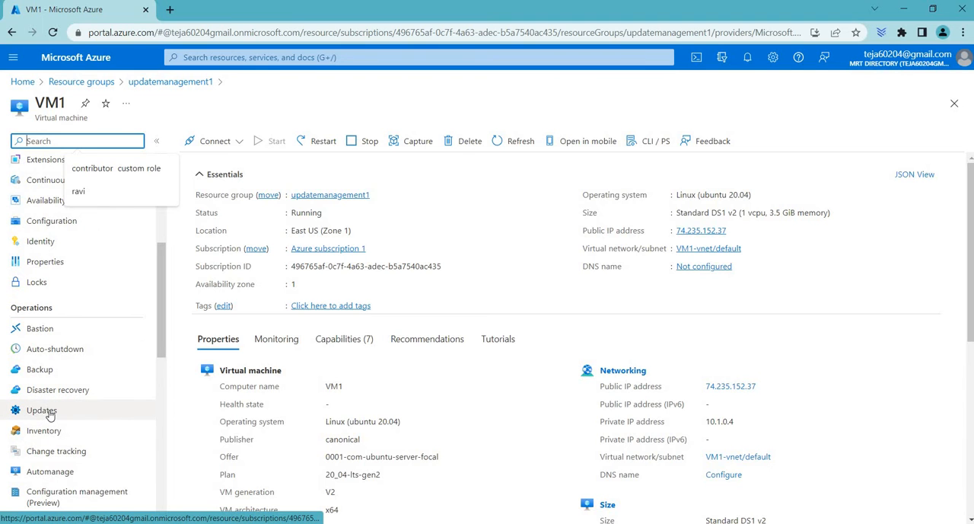
click(48, 414)
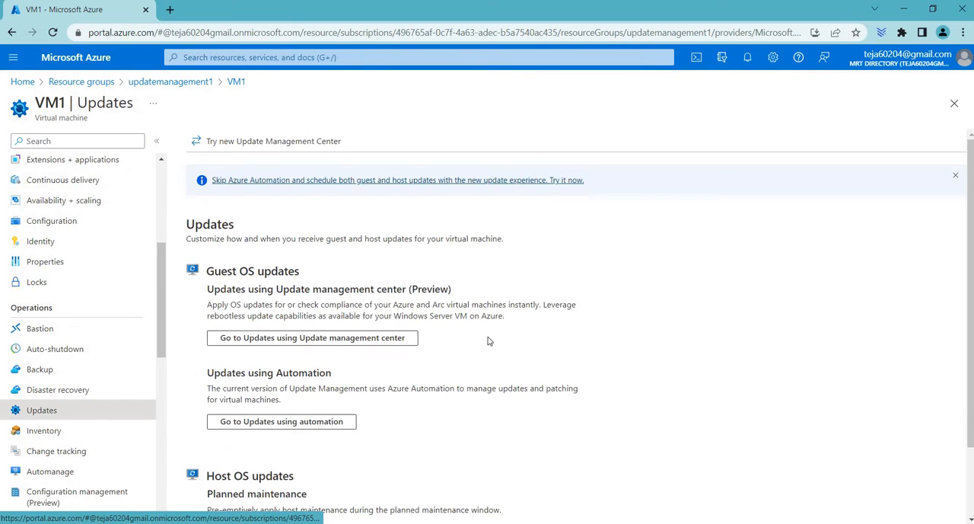
Compare the guest OS update options for VM1 and go to updates using Automation
scroll(395, 341, down, 1)
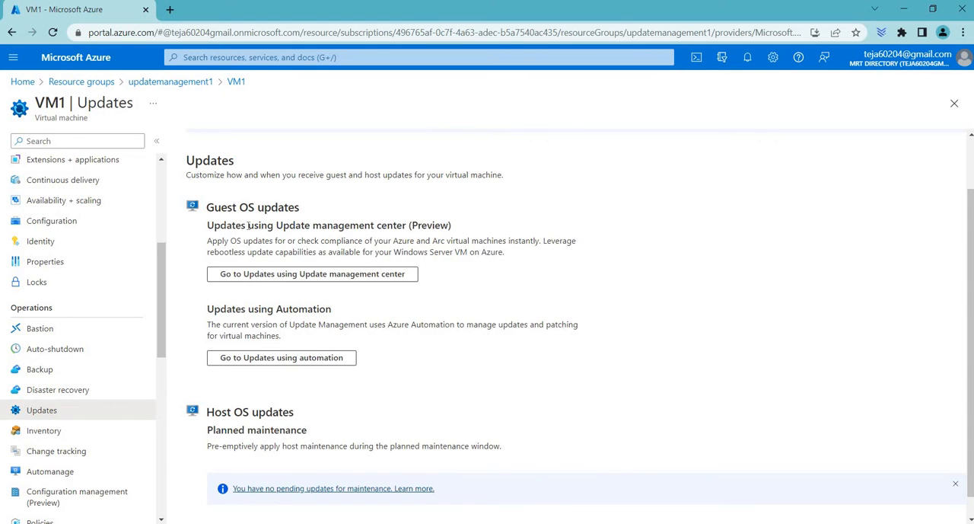
drag(219, 225, 418, 226)
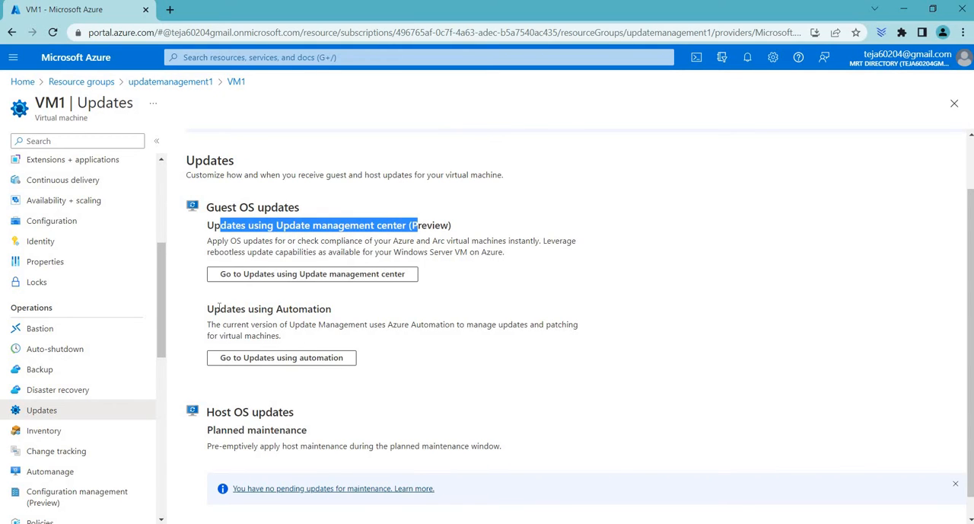
drag(219, 309, 321, 304)
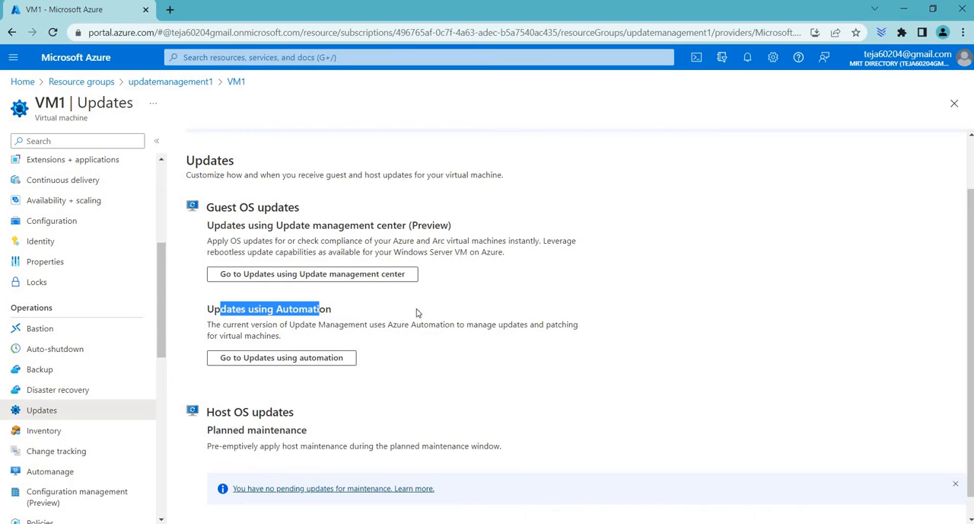
click(281, 363)
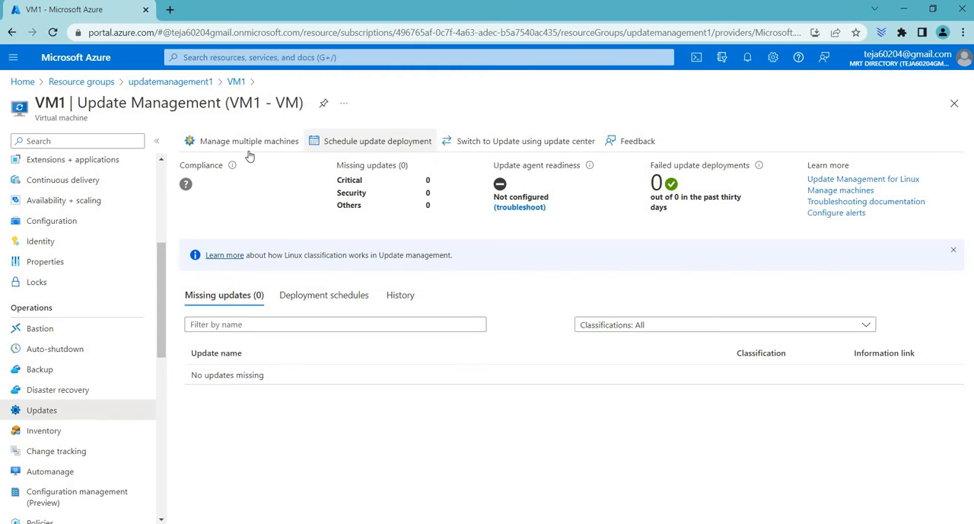
Open multiple-machine management and the page for adding Azure VMs, and check VM1's Update Management status
click(279, 146)
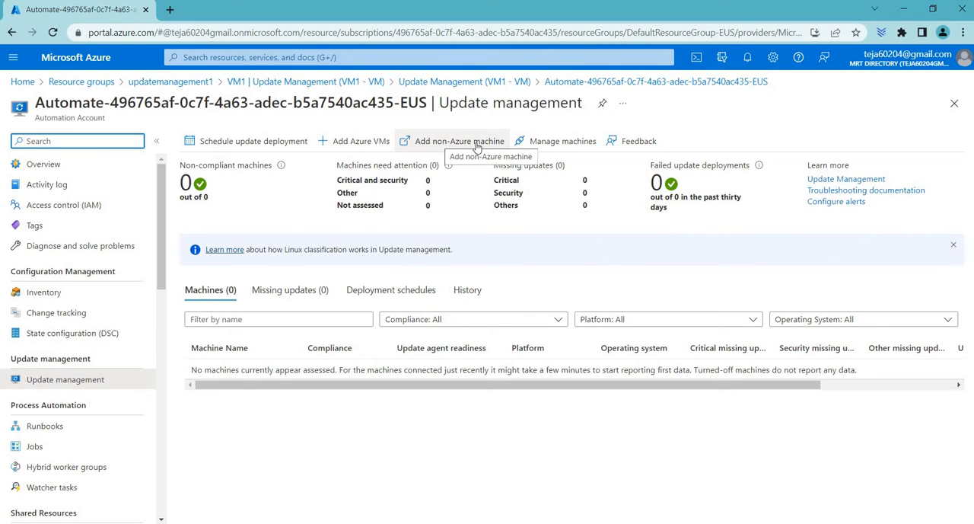
click(339, 143)
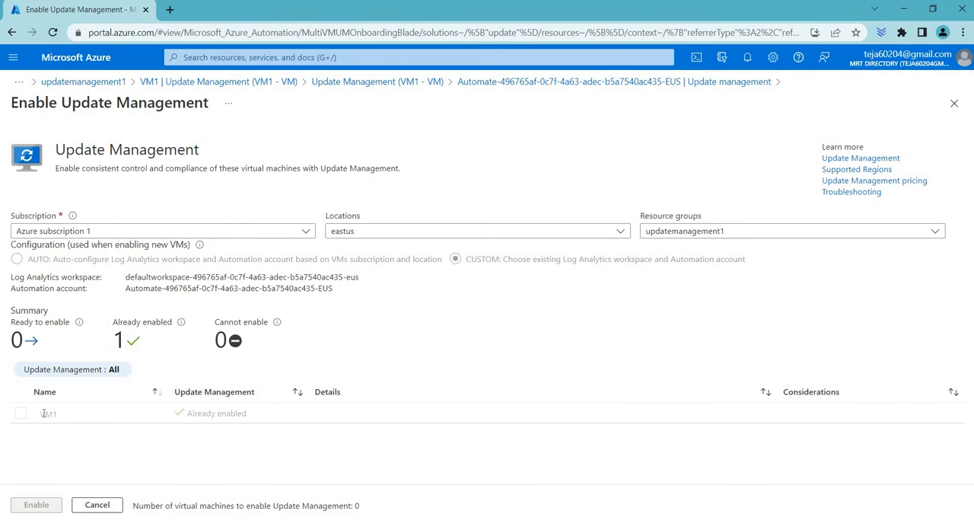
drag(248, 416, 169, 416)
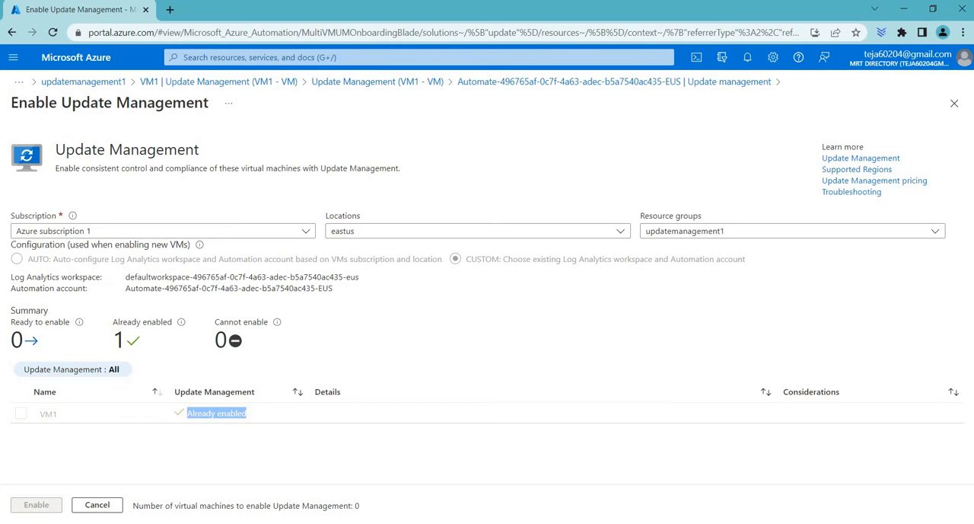
Go back to the updatemanagement1 resource group, find Virtual machine in the Marketplace, and start creating one
click(387, 84)
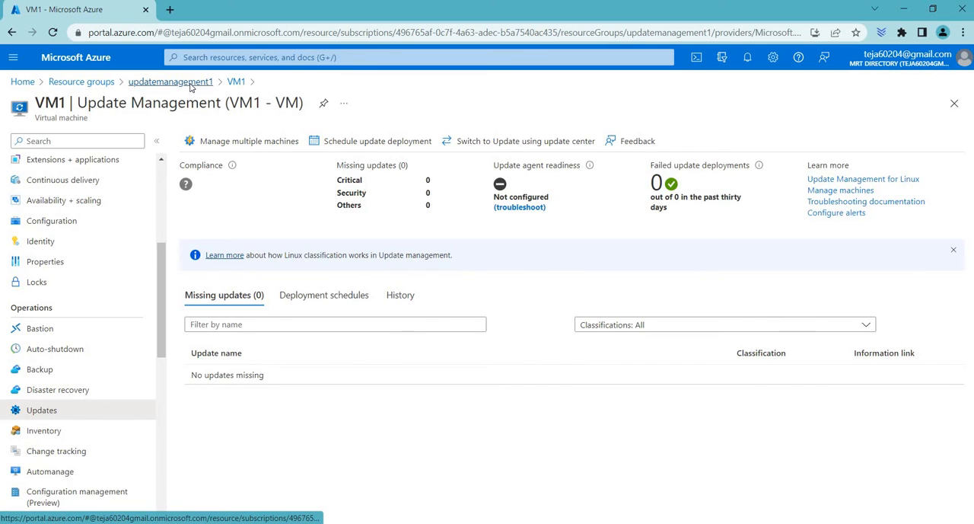
click(401, 146)
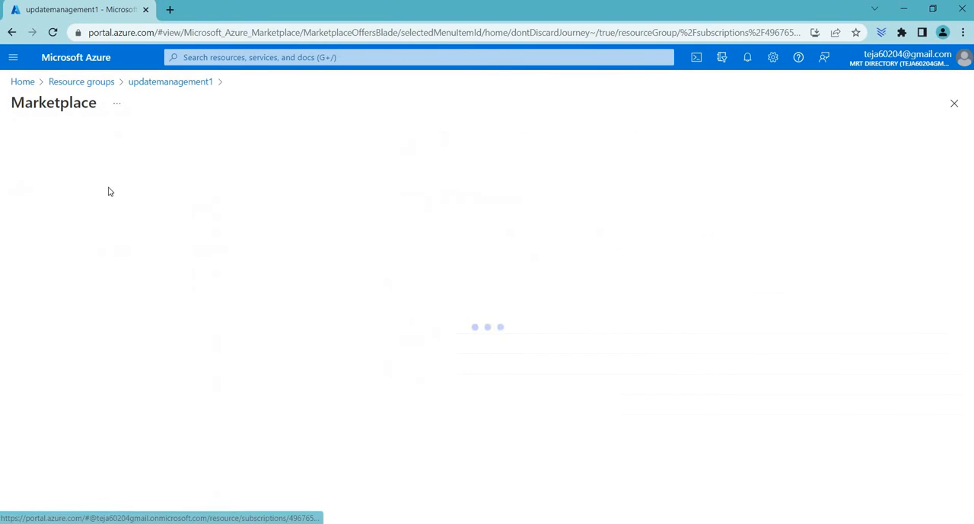
click(184, 152)
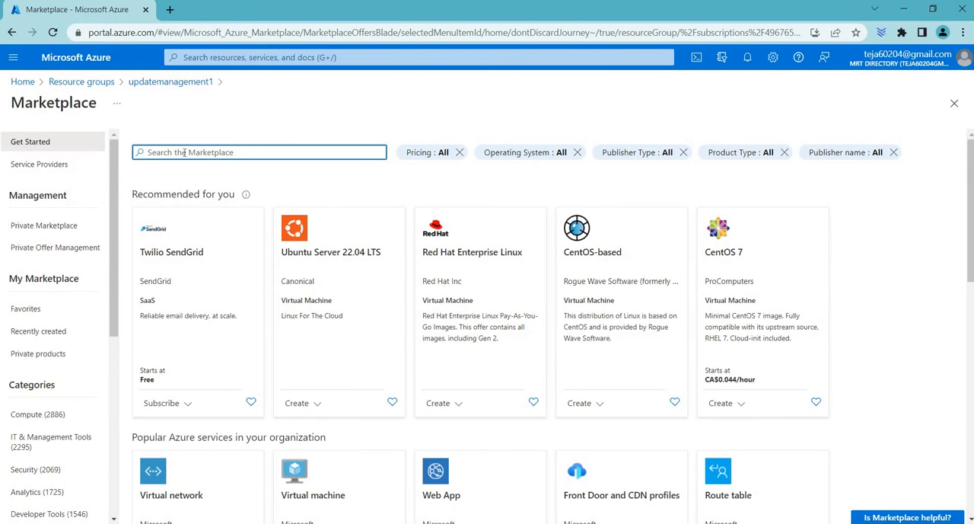
text(virtual machine)
key(Return)
click(170, 194)
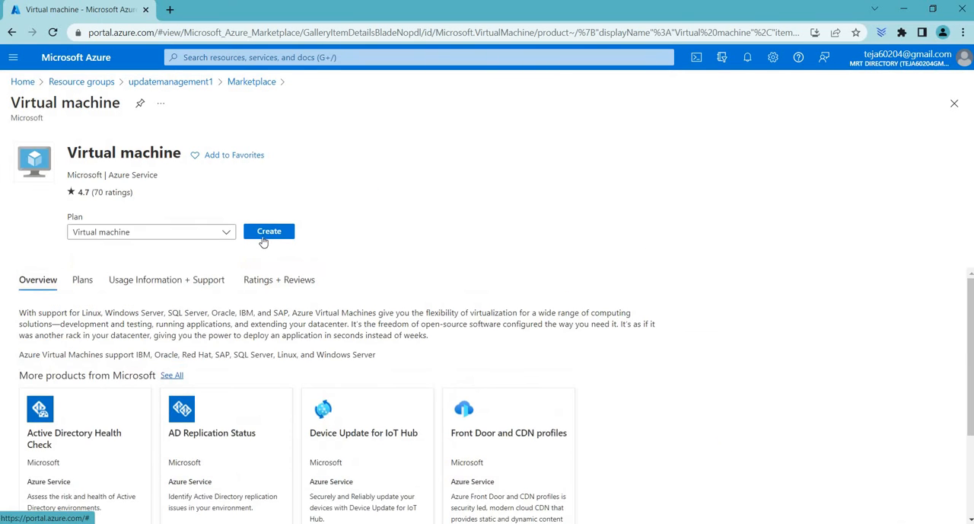
click(267, 235)
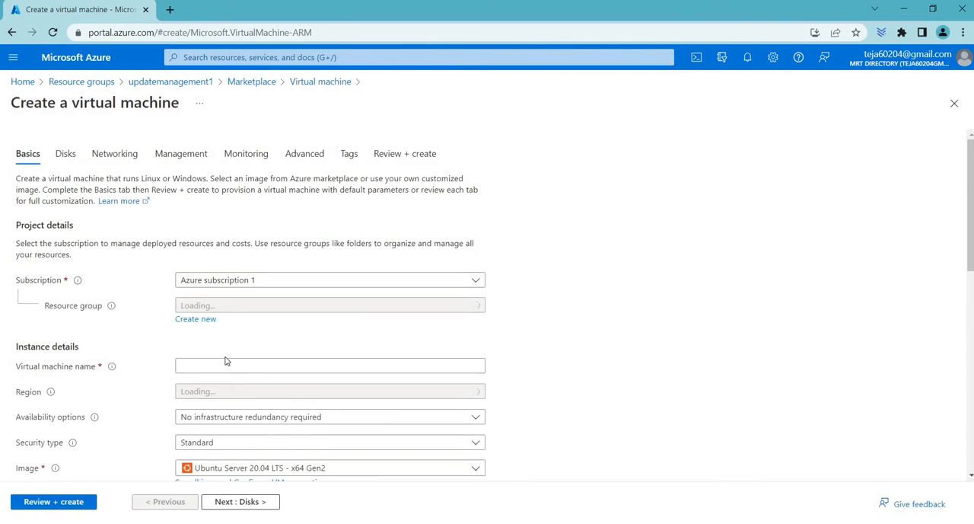
Name the new virtual machine VM2 and set its region to (US) East US
click(226, 363)
text(VM2)
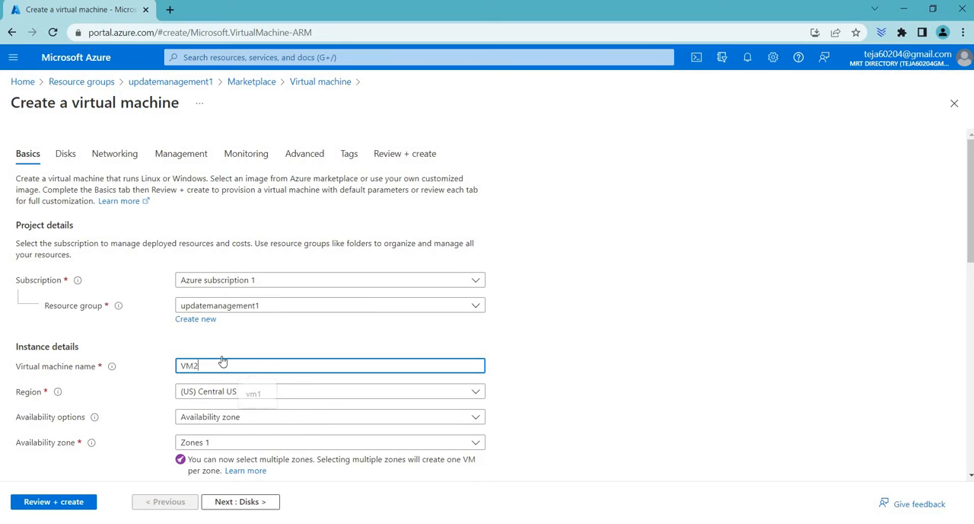
key(Tab)
scroll(228, 304, down, 2)
key(Return)
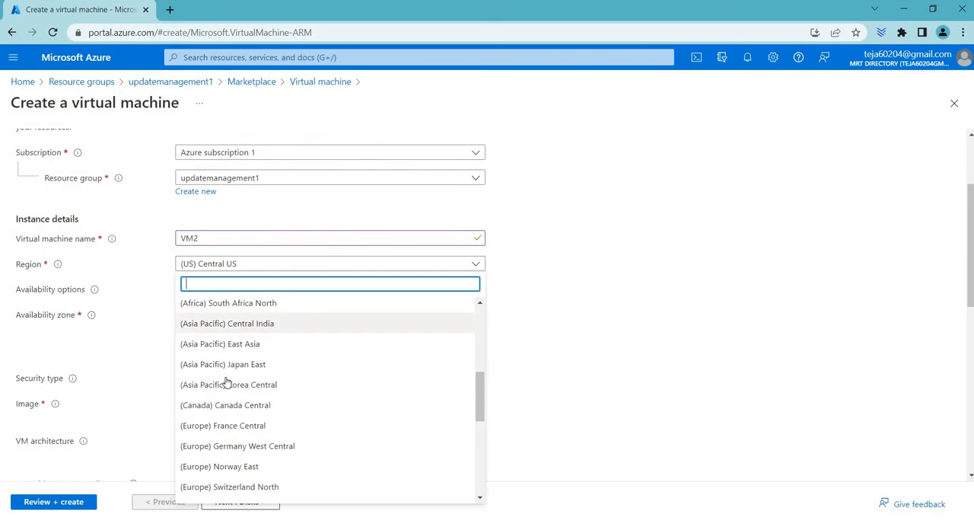
scroll(195, 328, up, 8)
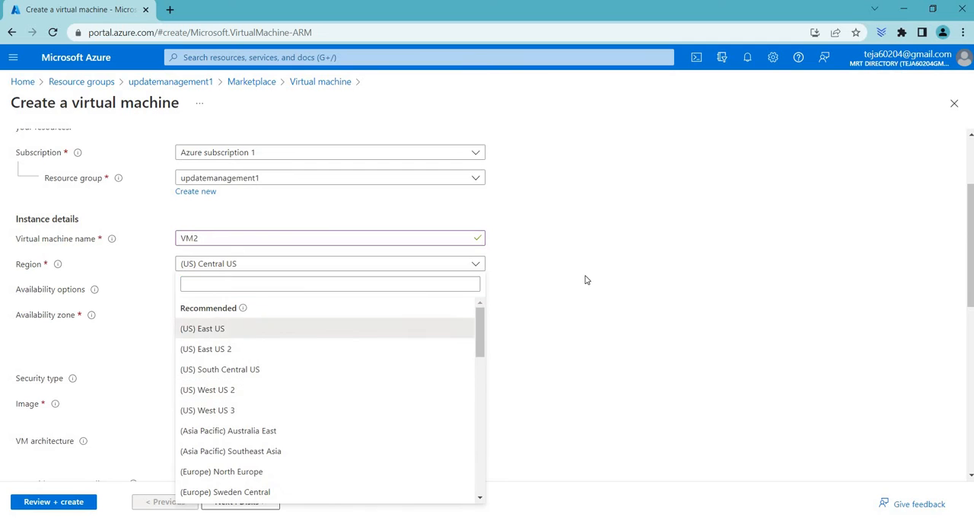
click(217, 328)
Set VM2's image to Windows Server 2019 Datacenter - x64 Gen2, without the Azure Spot discount
scroll(228, 266, down, 3)
click(182, 227)
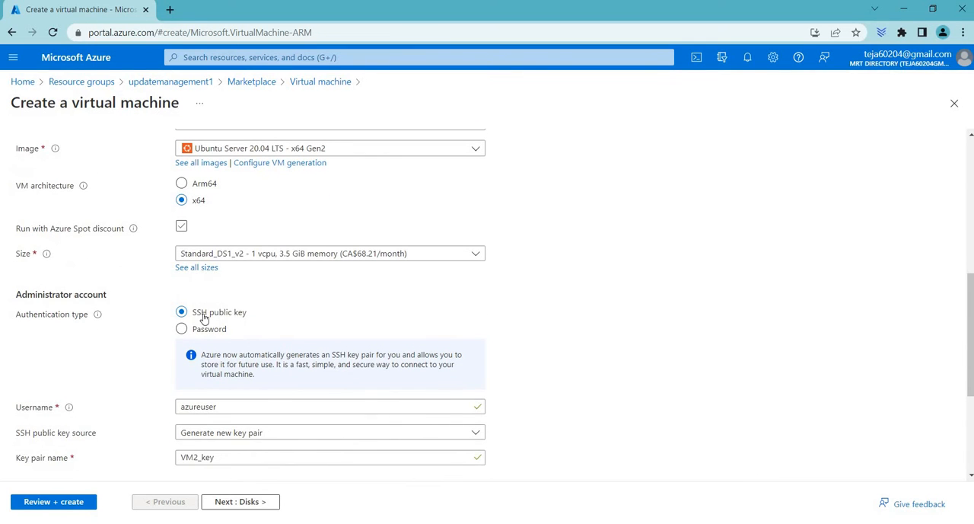
click(206, 327)
click(302, 147)
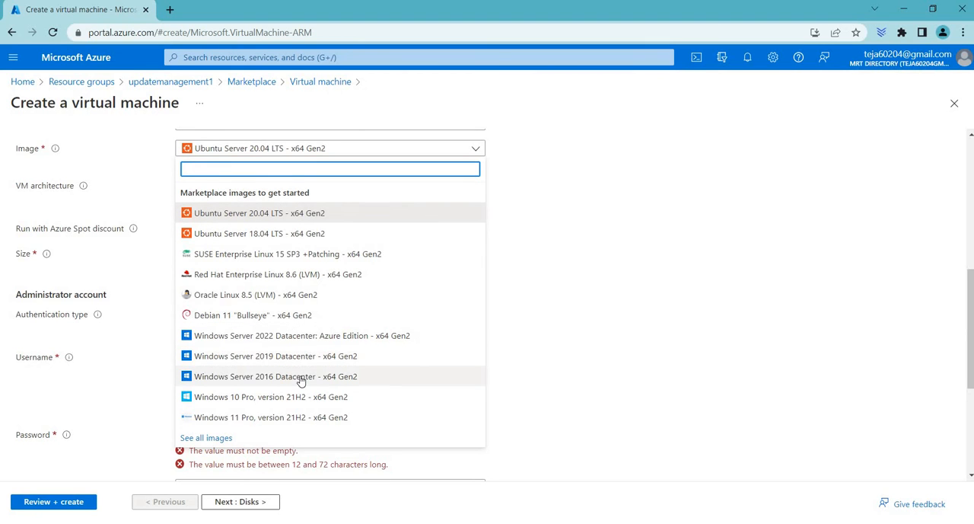
click(298, 340)
scroll(256, 203, down, 2)
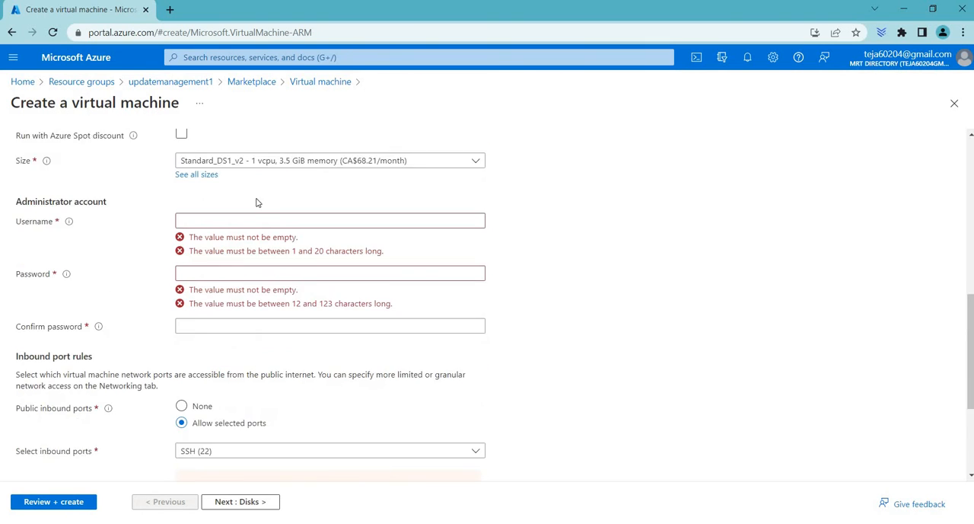
Set the administrator username to azure, and enter and confirm the administrator password
click(253, 185)
text(azure)
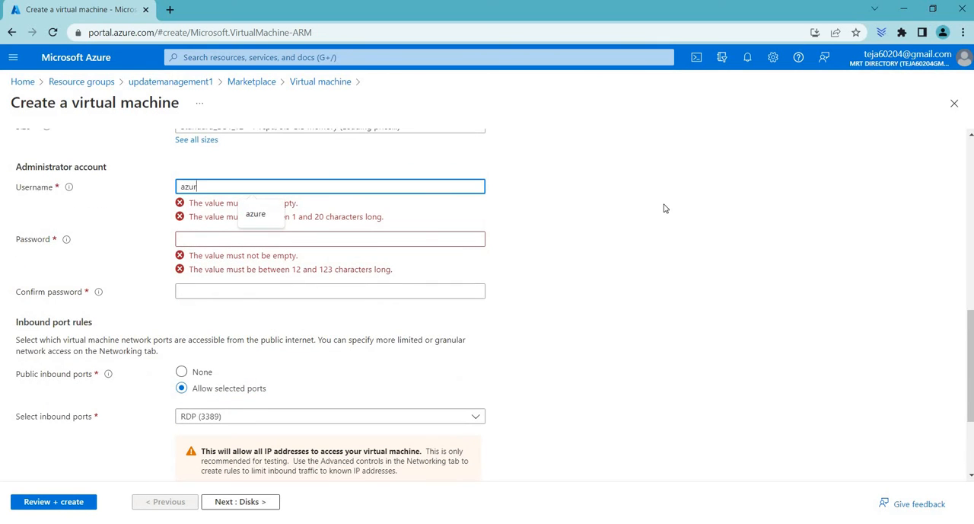
key(Tab)
text(•)
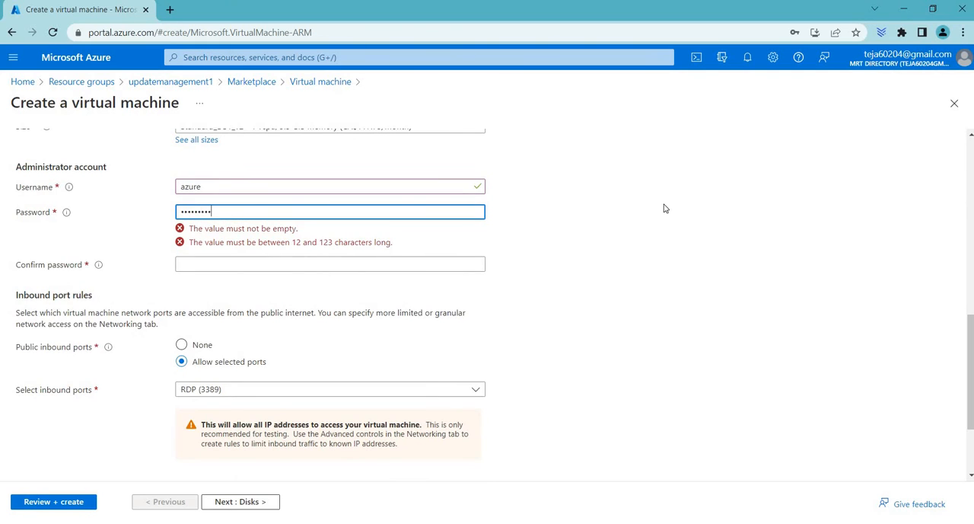
text(•••••••••••••)
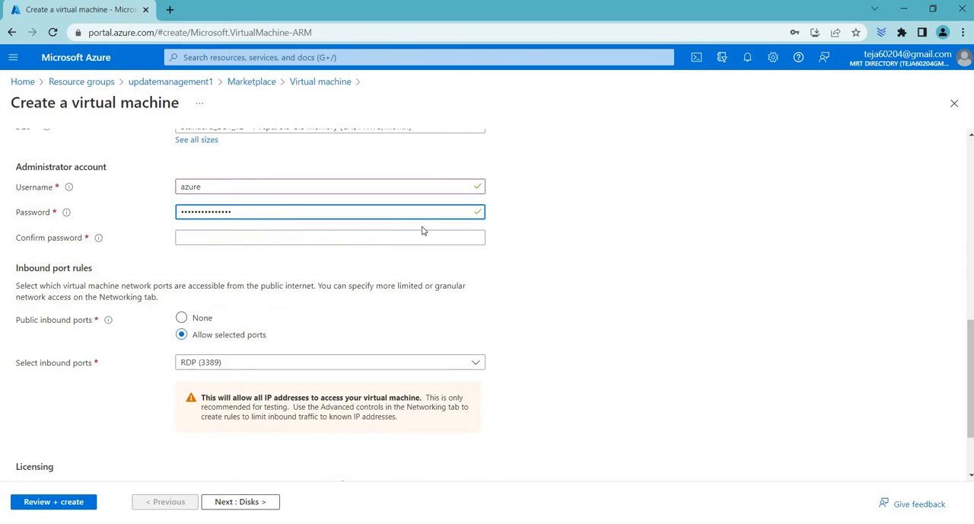
click(421, 236)
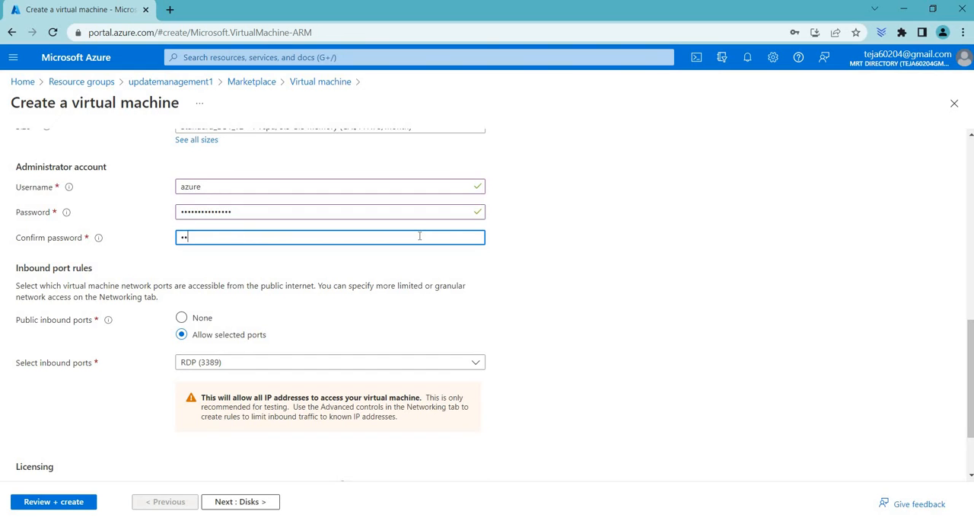
text(••••••••••••••)
Check VM2's networking settings, validate the configuration, and create the virtual machine
scroll(374, 274, up, 8)
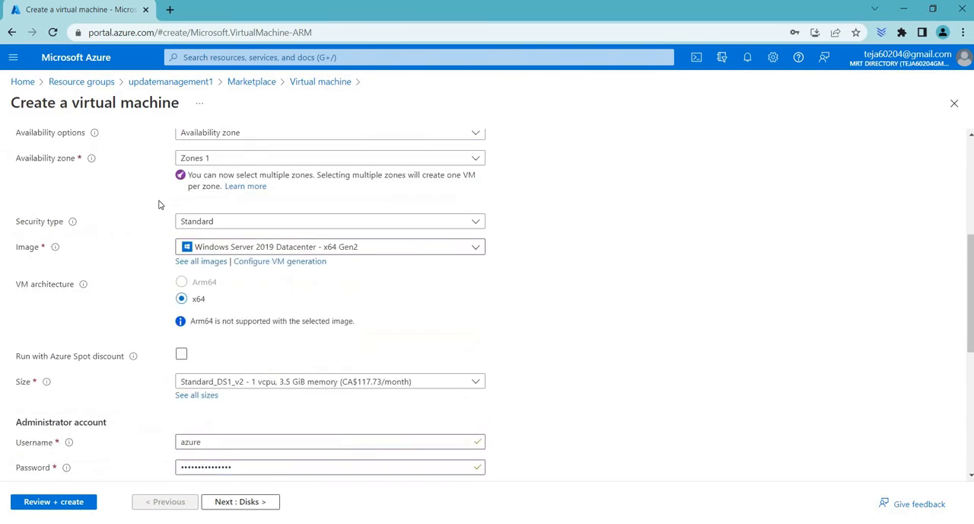
click(114, 153)
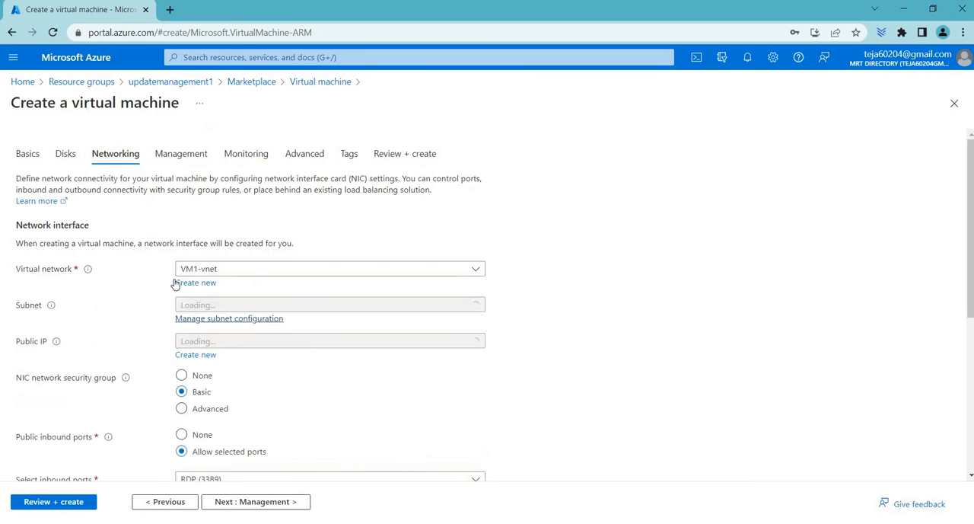
click(53, 502)
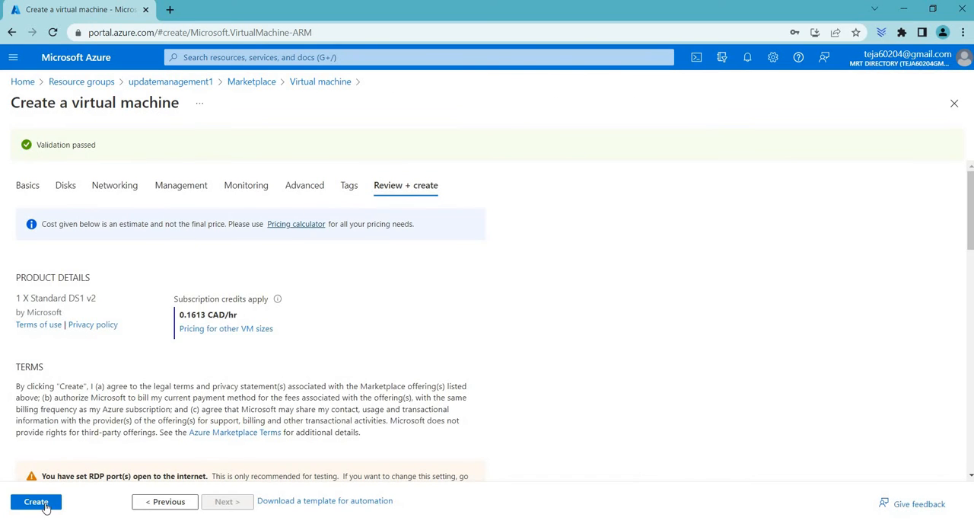
click(36, 501)
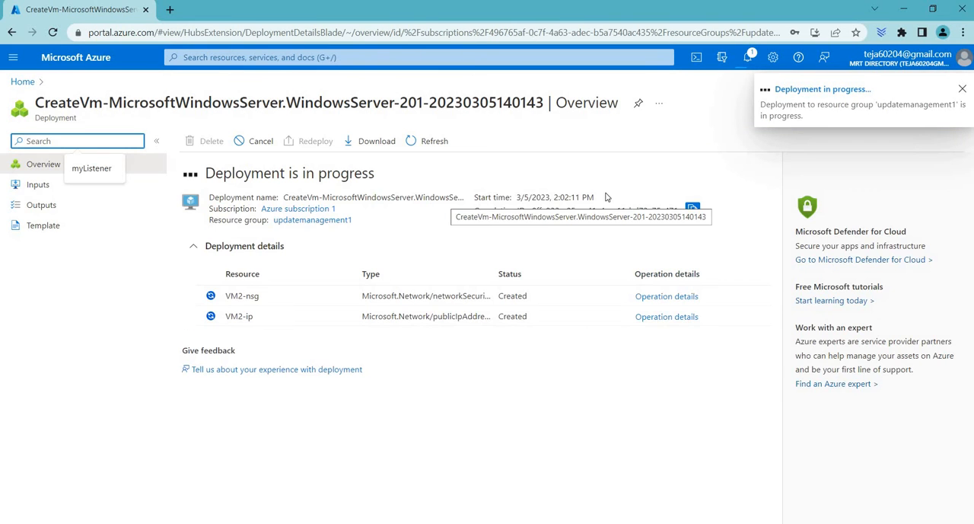
Open the updatemanagement1 resource group from the portal home and look through its available pages
click(23, 81)
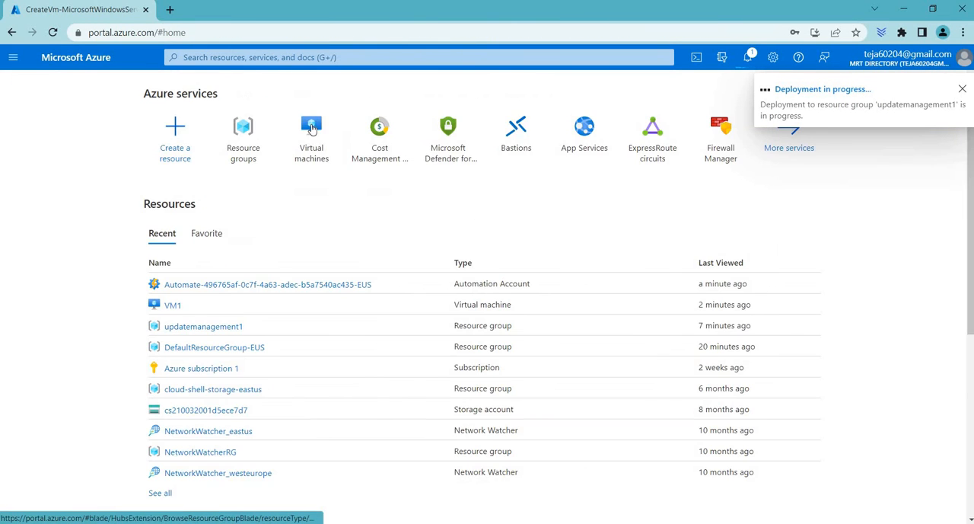
click(259, 146)
click(83, 337)
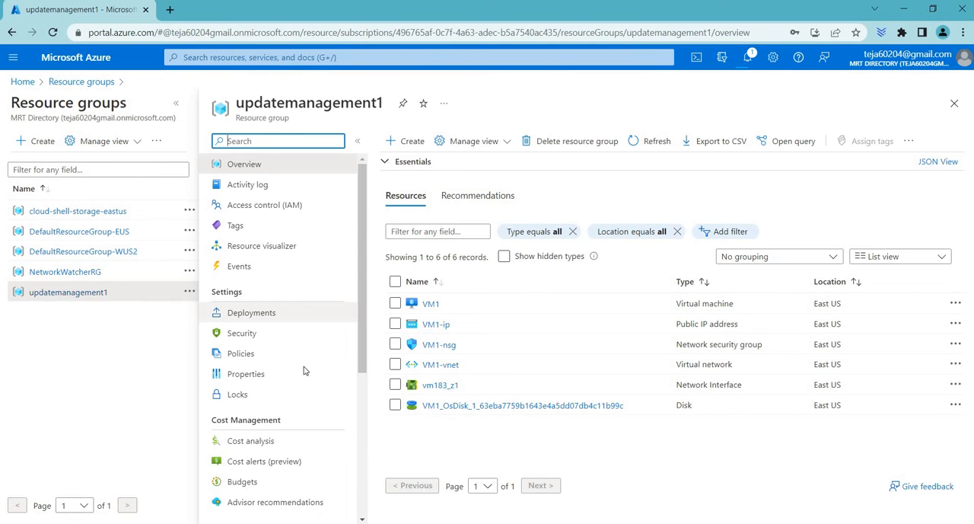
scroll(304, 370, down, 3)
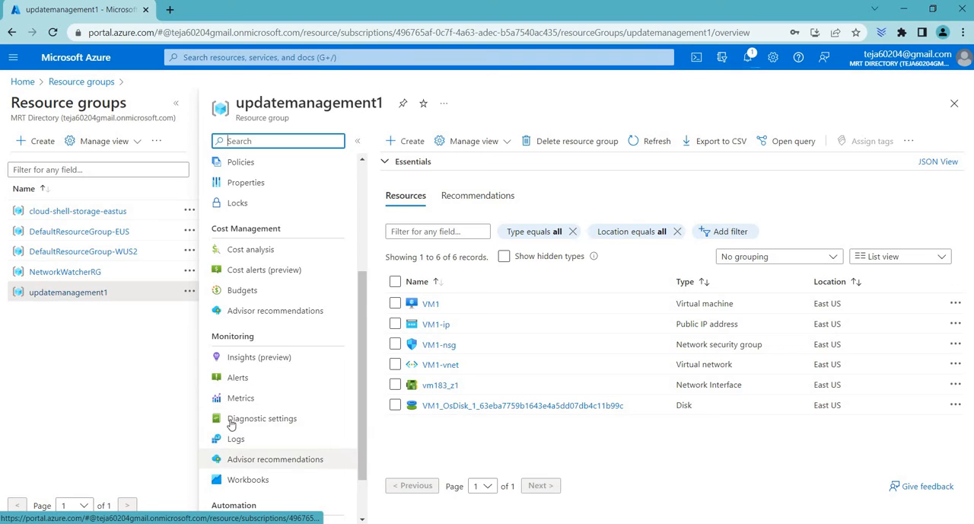
scroll(288, 420, down, 2)
scroll(297, 393, up, 1)
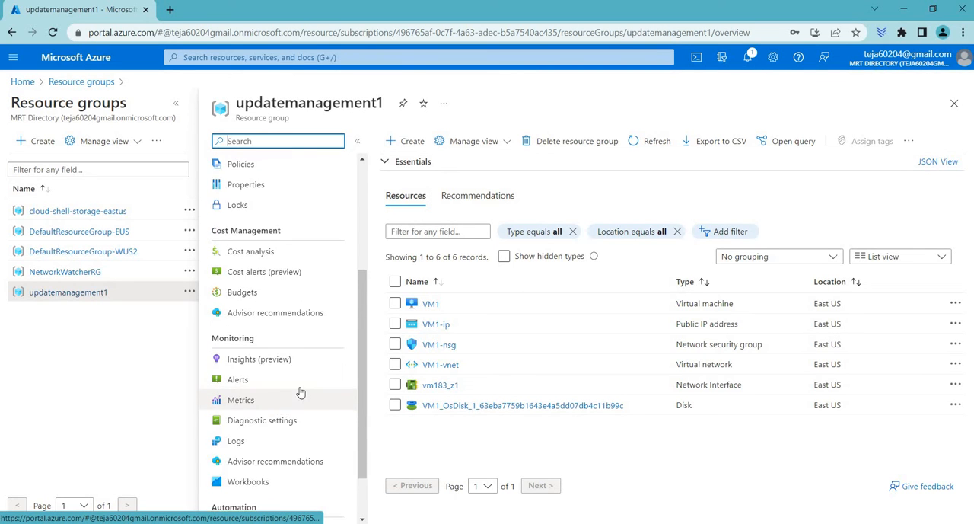
scroll(300, 394, down, 1)
Open VM1's updates using Automation and go to multiple-machine management
click(436, 308)
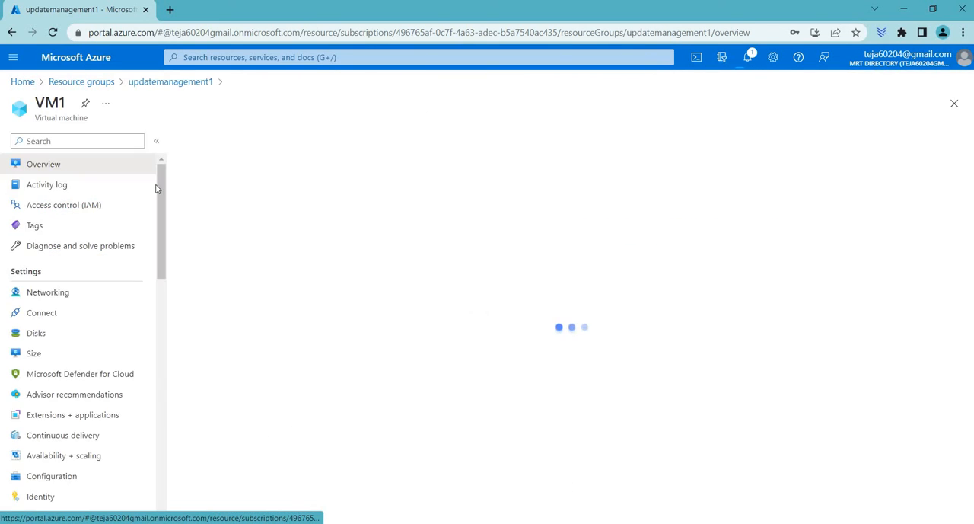
scroll(76, 333, down, 5)
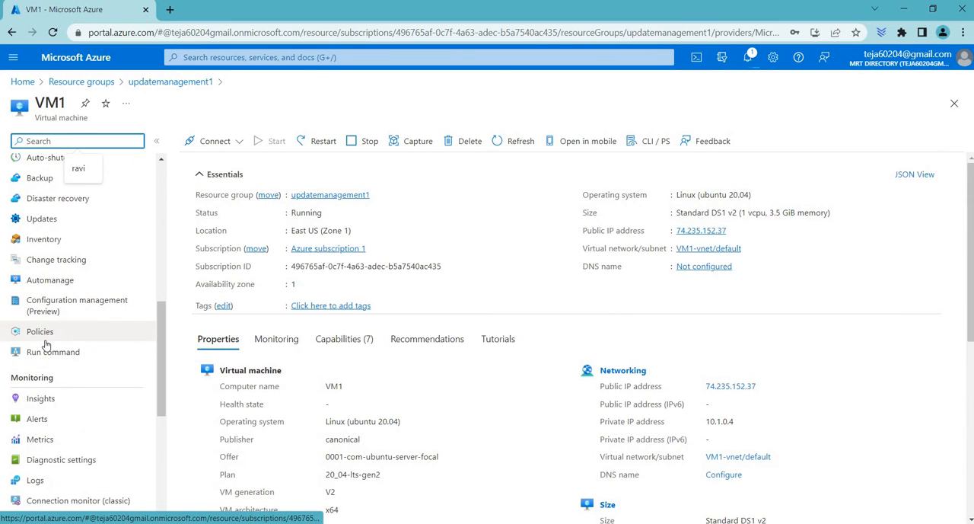
scroll(55, 374, up, 2)
drag(10, 245, 54, 245)
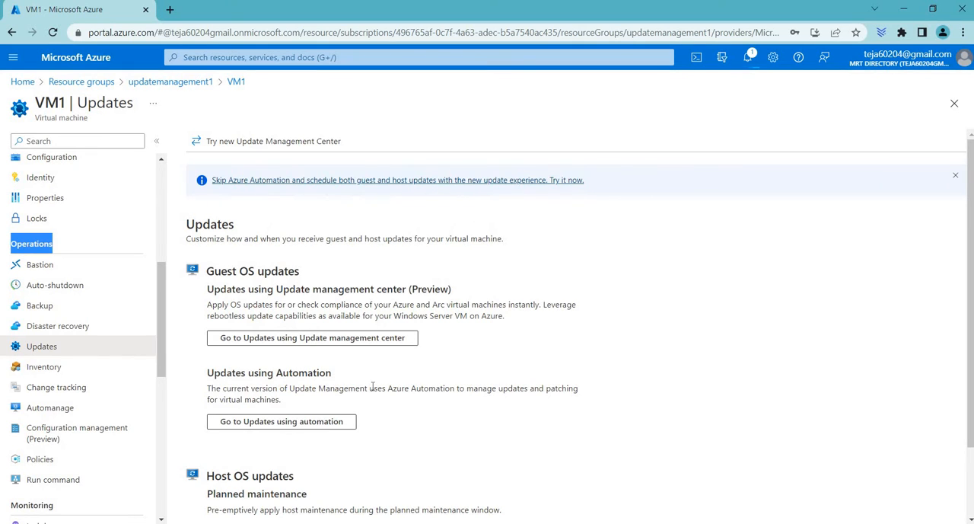
click(304, 423)
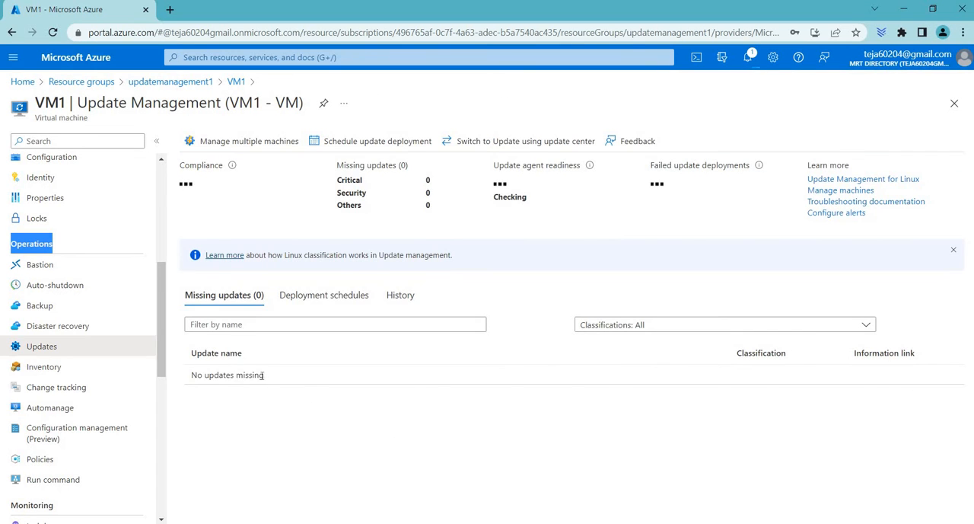
click(279, 141)
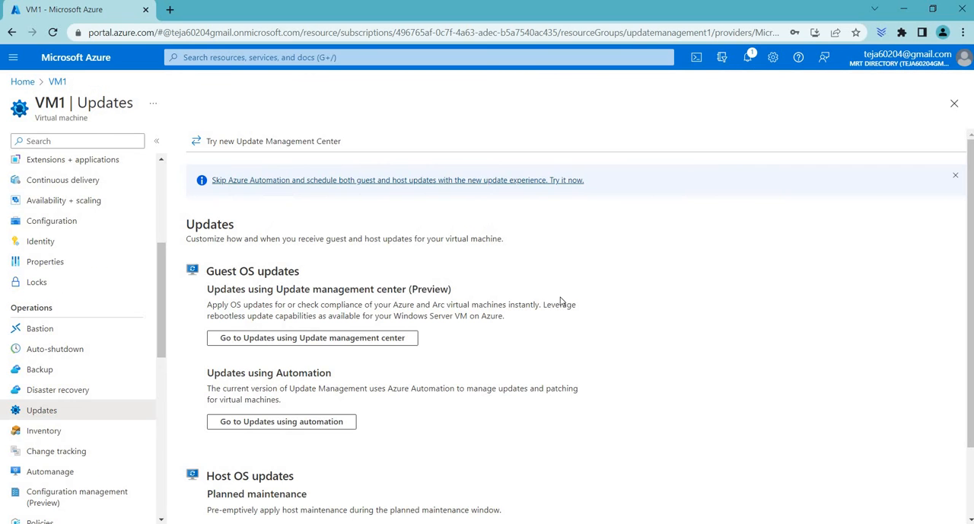
From the portal home, list all virtual machines, select VM1, and check its status in the Update Management service
click(22, 82)
click(213, 56)
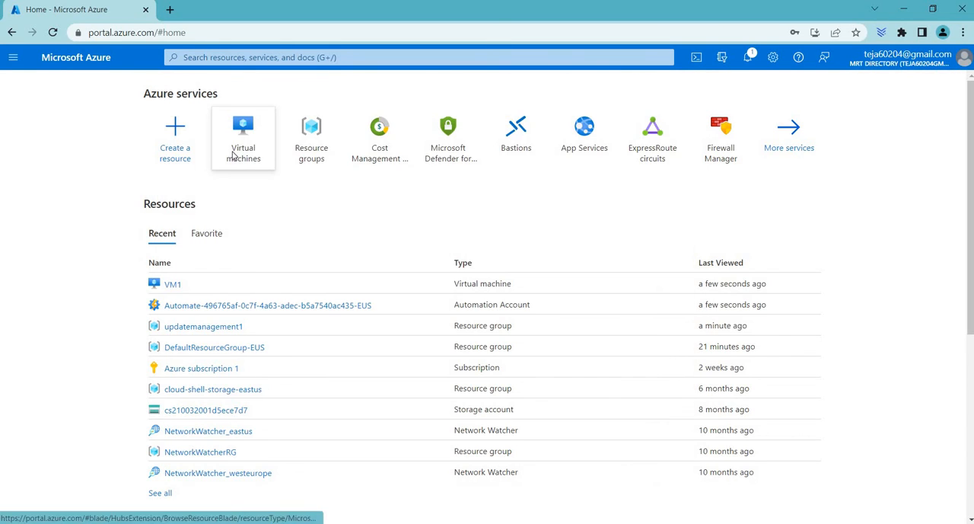
click(233, 157)
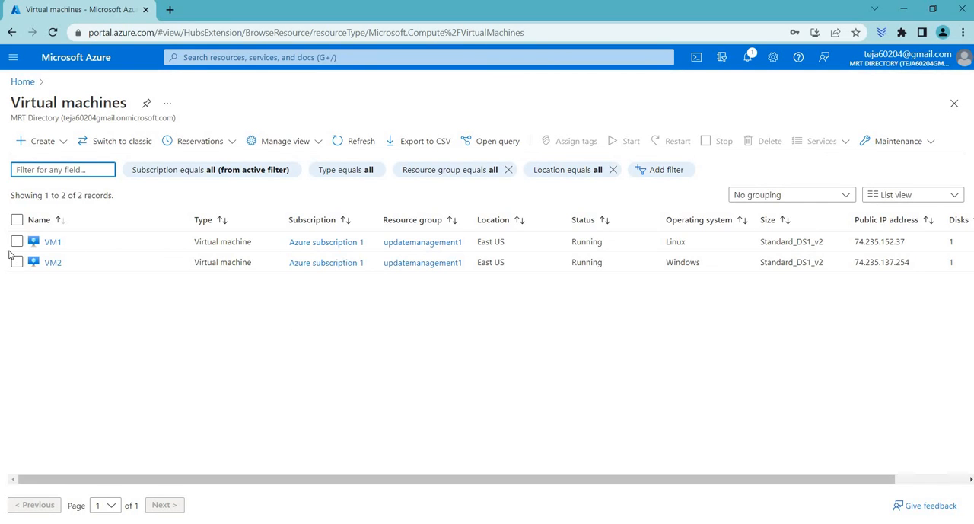
click(16, 242)
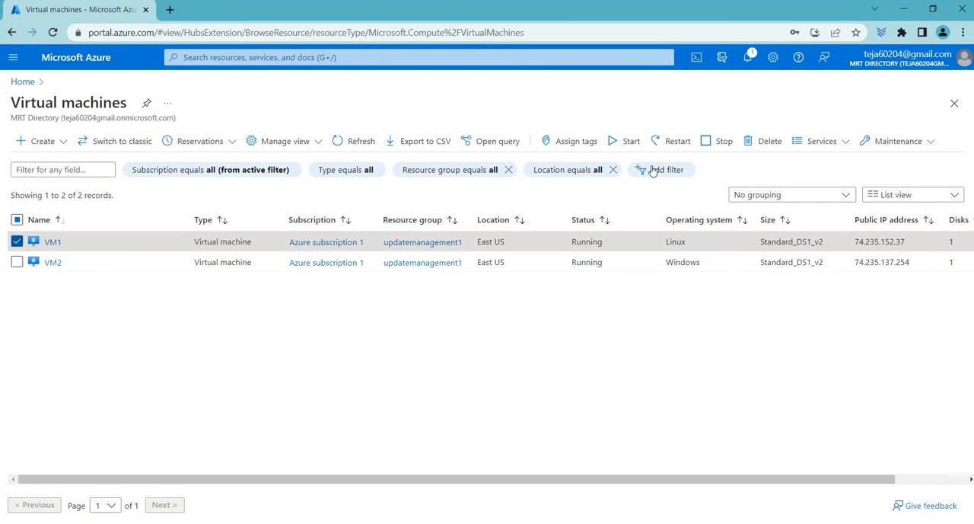
click(822, 146)
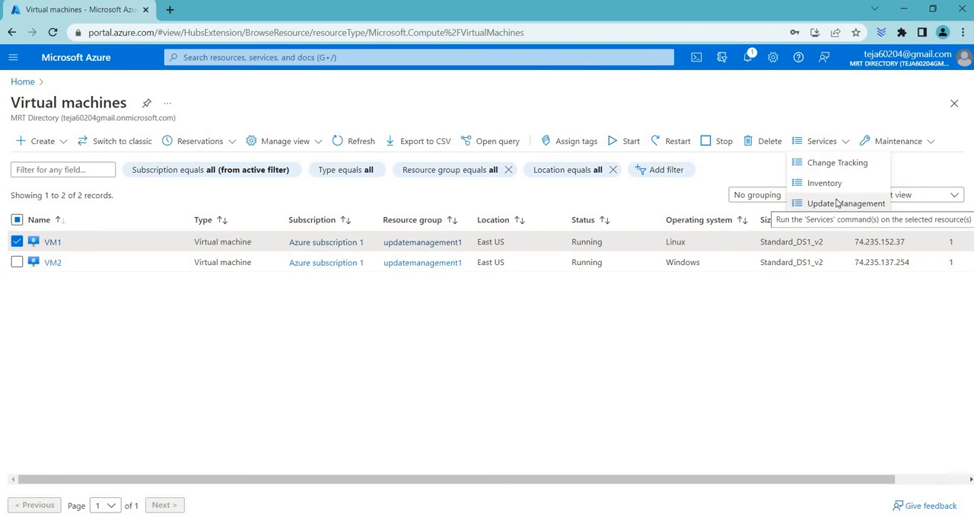
click(837, 202)
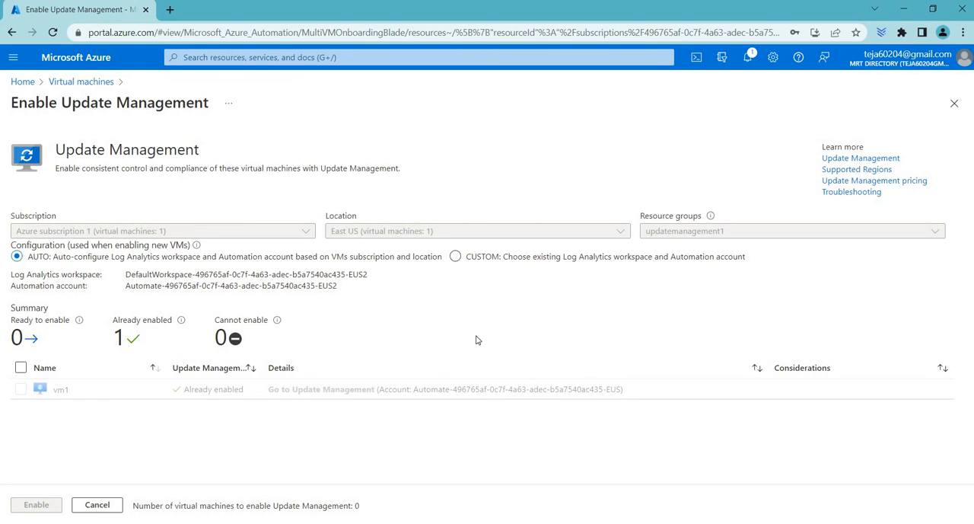
Return to the virtual machines list, select only VM2, and check its status in the Update Management service
click(83, 83)
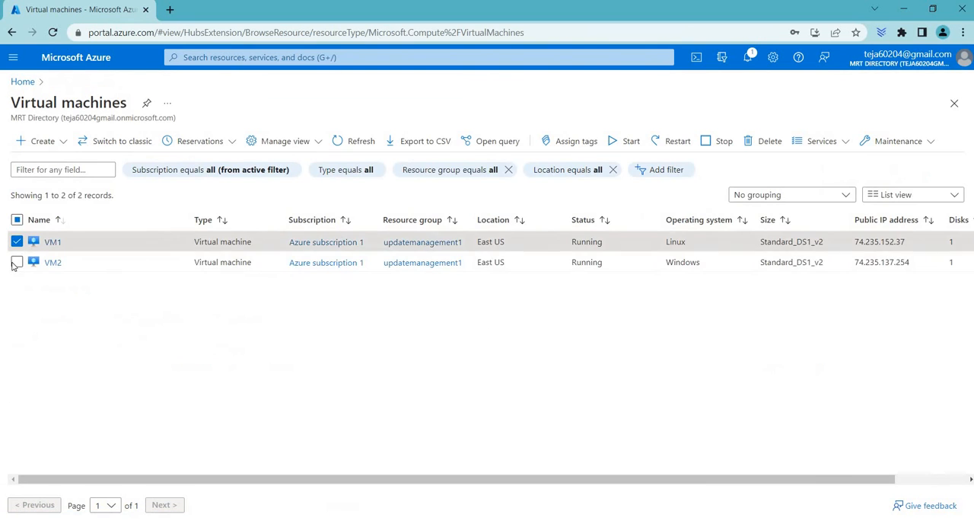
click(16, 262)
click(16, 241)
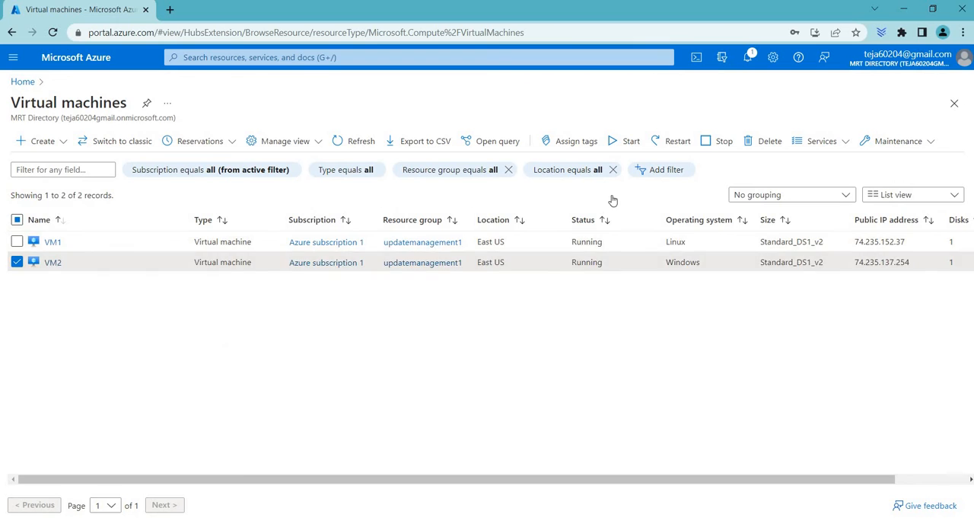
click(808, 141)
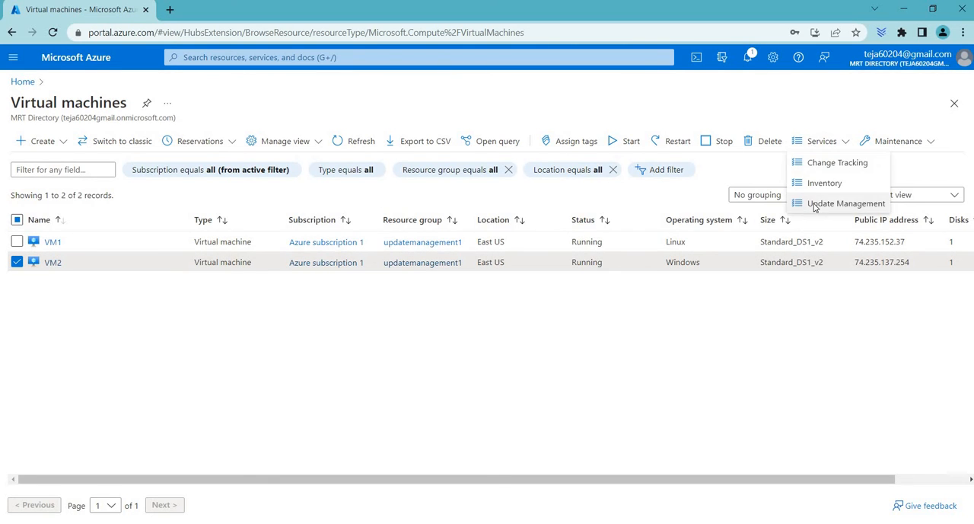
click(822, 203)
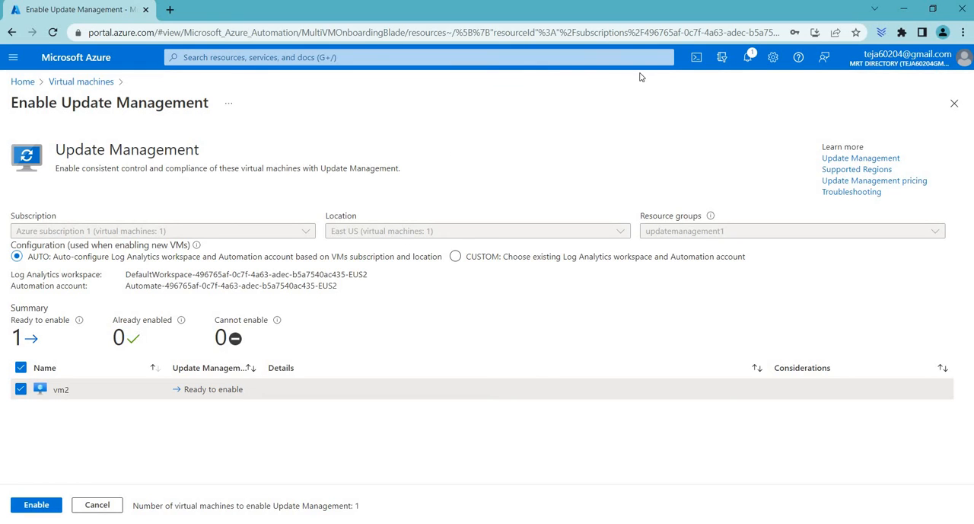
Go back to the portal home, open the updatemanagement1 resource group, and open its VM2 virtual machine
click(78, 83)
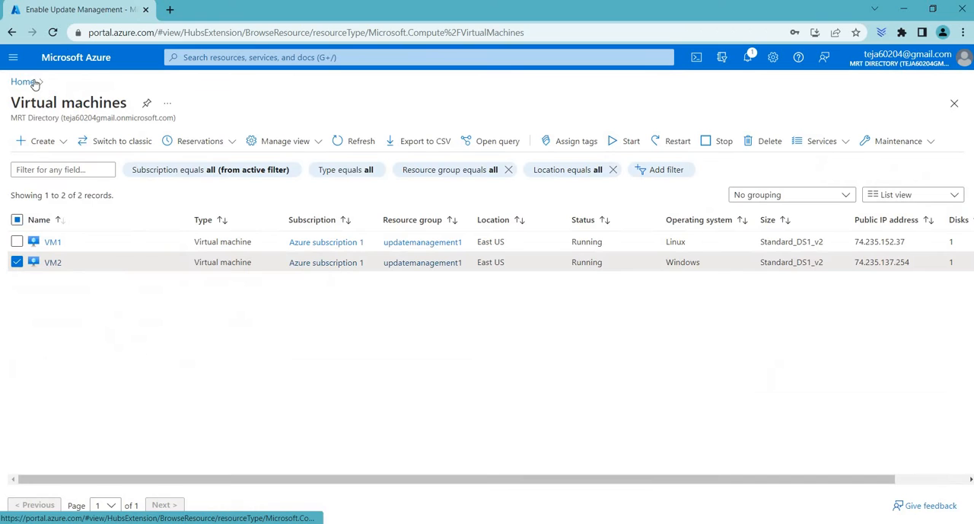
click(29, 82)
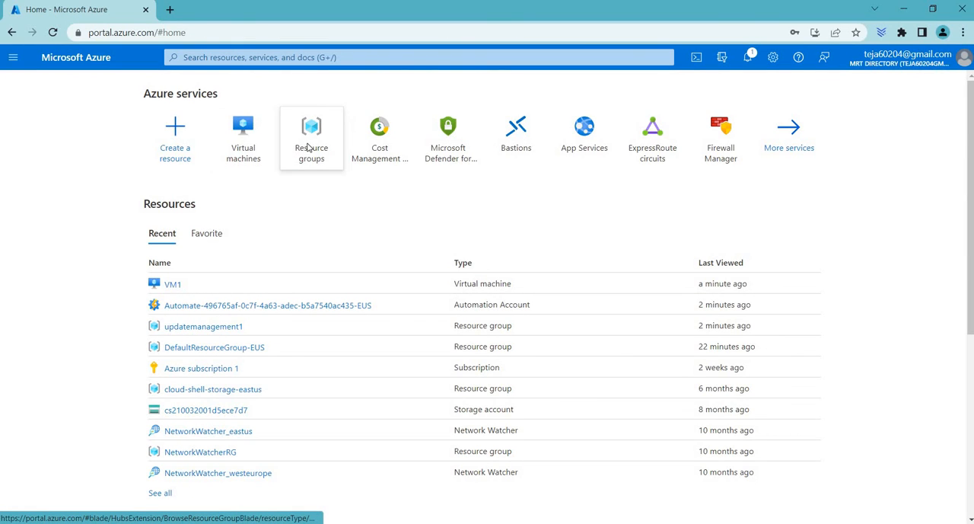
click(305, 150)
click(68, 335)
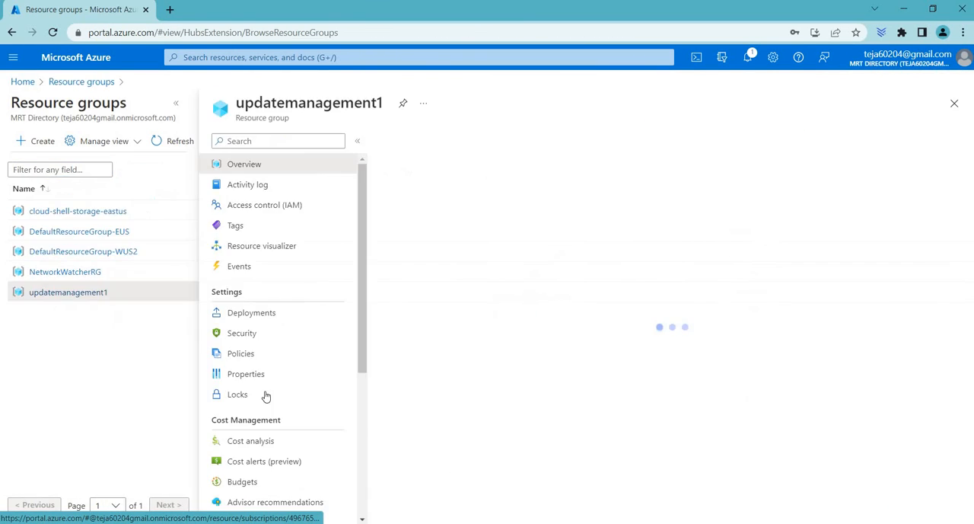
scroll(257, 375, down, 3)
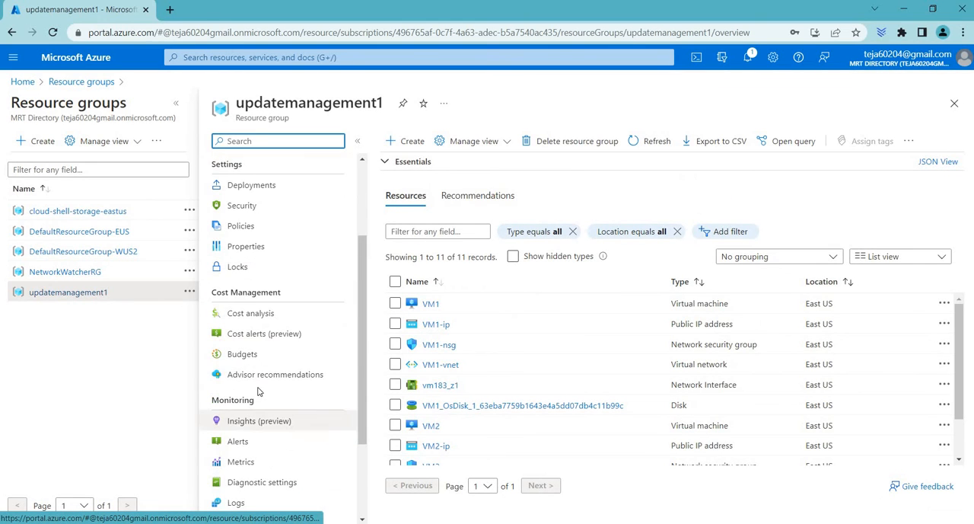
click(431, 303)
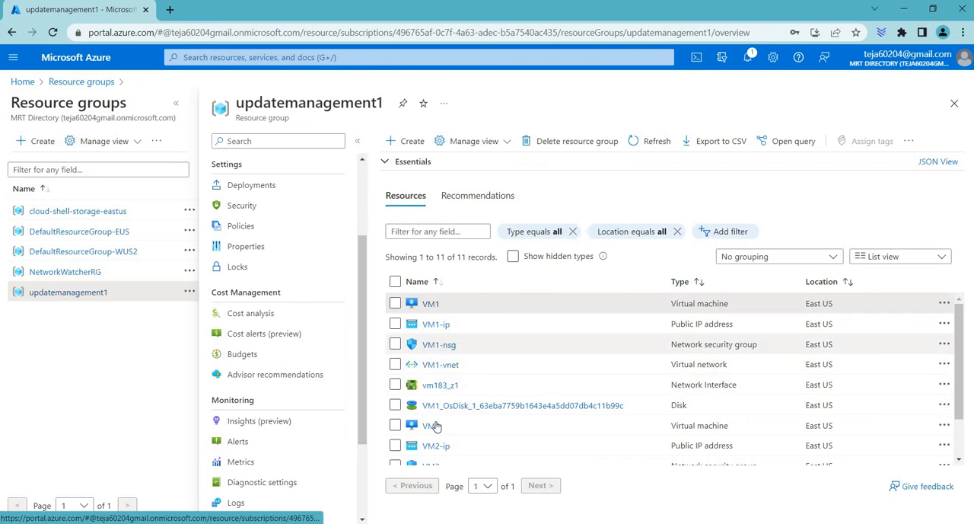
click(433, 426)
Open VM2's updates using Automation
scroll(45, 415, down, 3)
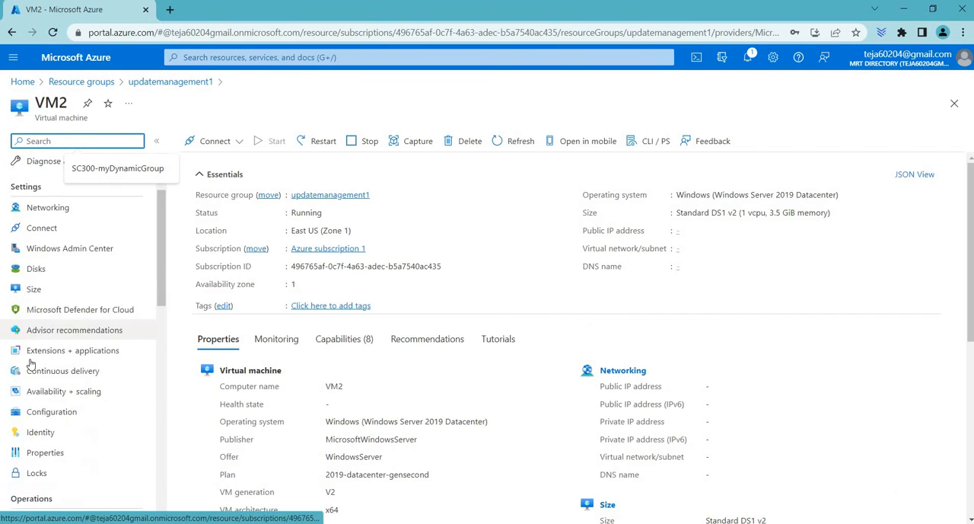
scroll(65, 274, up, 1)
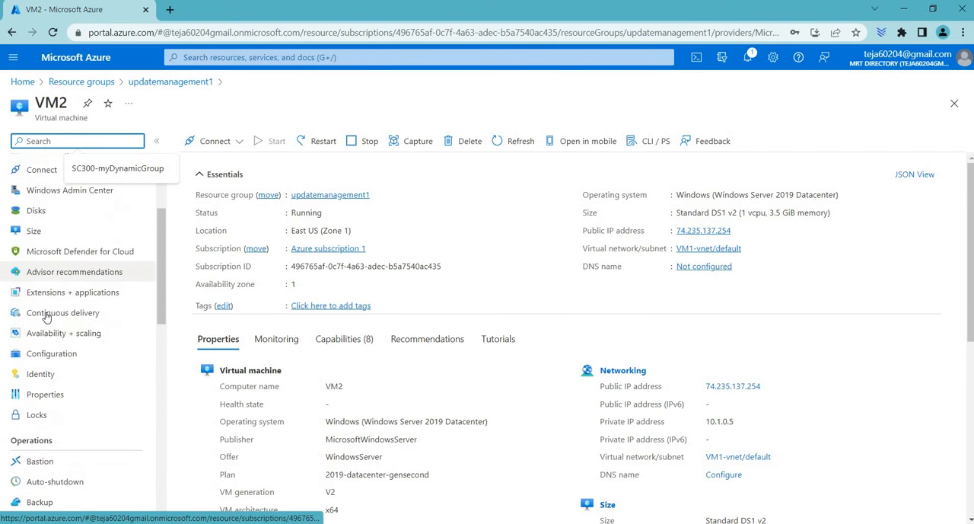
scroll(53, 319, down, 3)
click(43, 367)
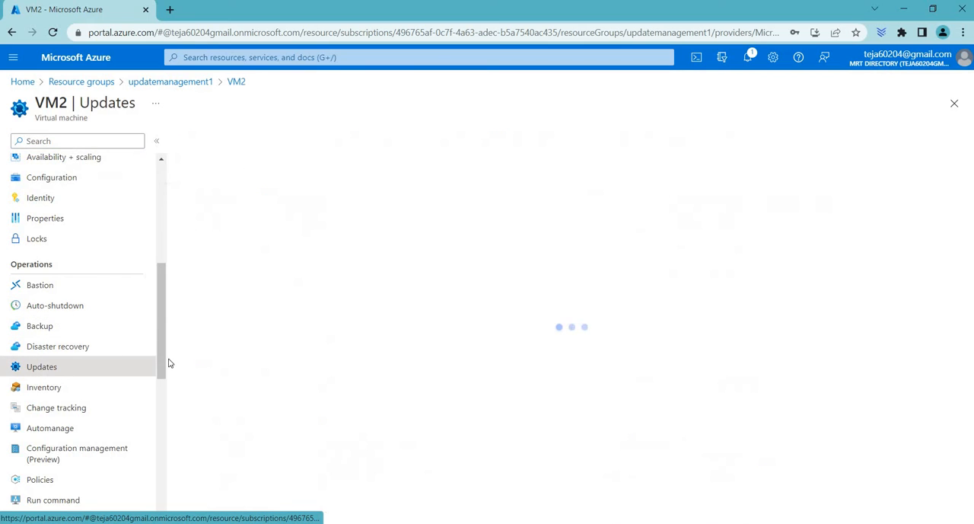
click(265, 422)
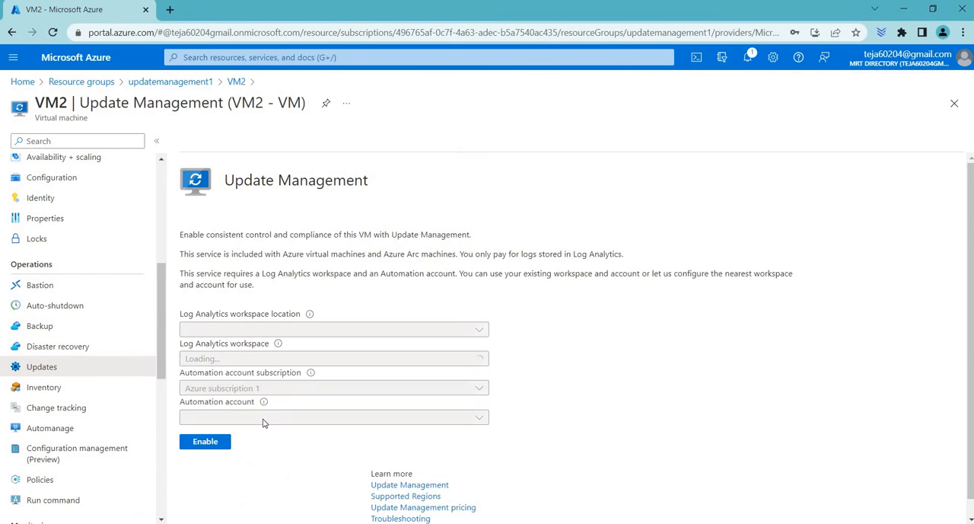
Set the Log Analytics workspace location for VM2's Update Management to East US
mouse_move(278, 343)
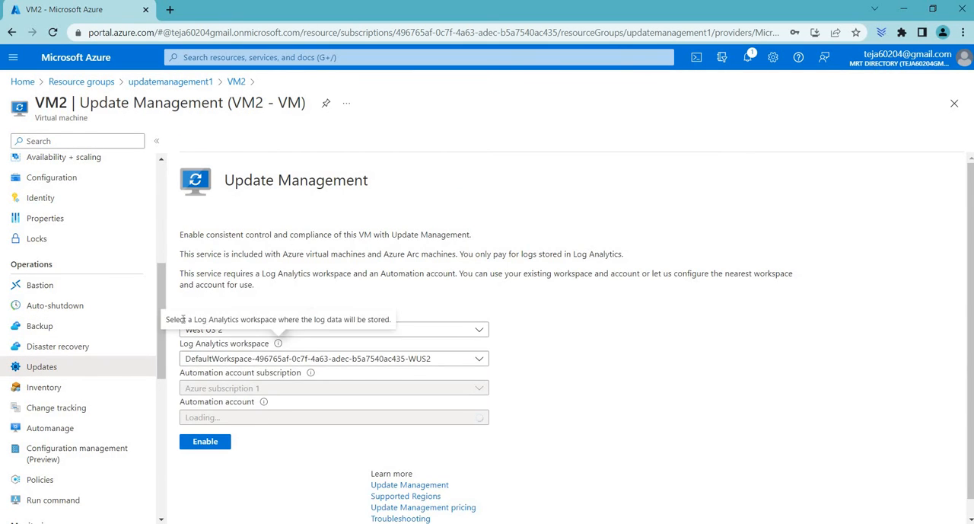
click(429, 333)
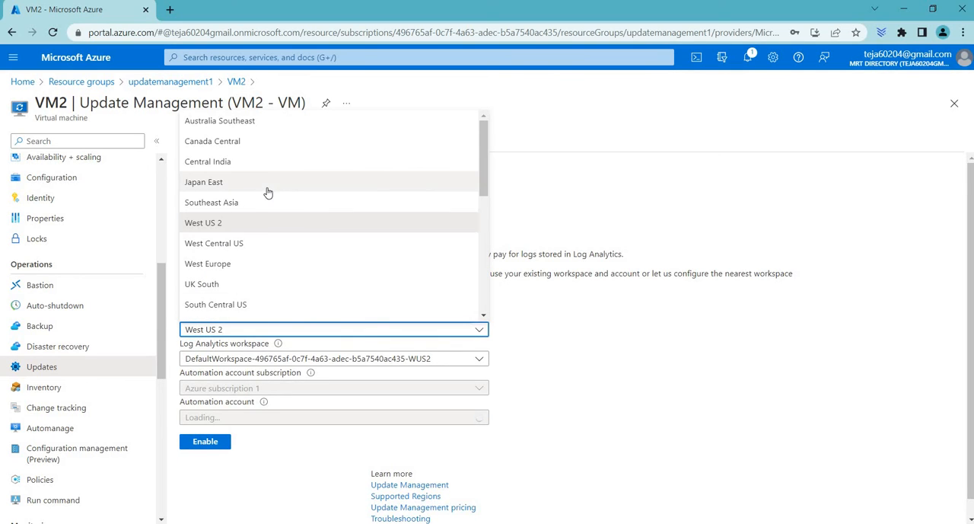
scroll(266, 273, down, 3)
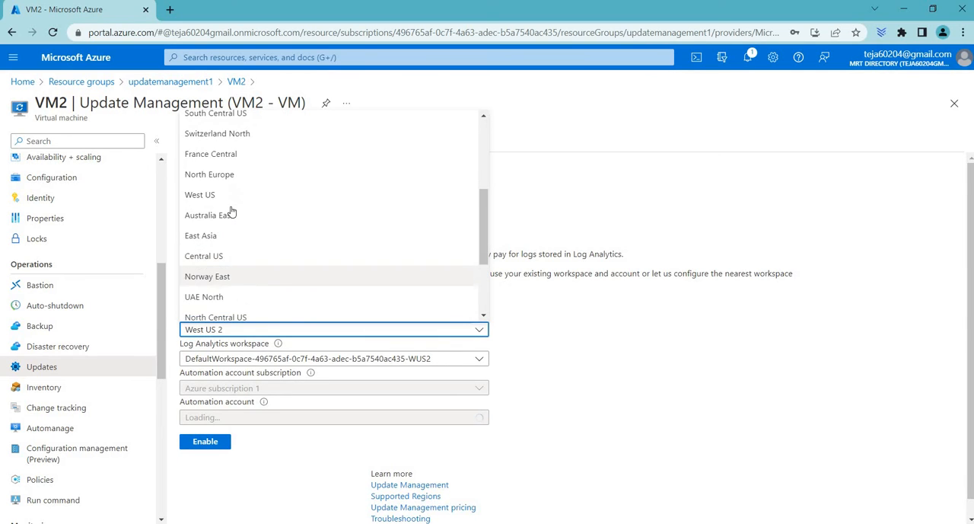
scroll(233, 286, down, 4)
click(226, 295)
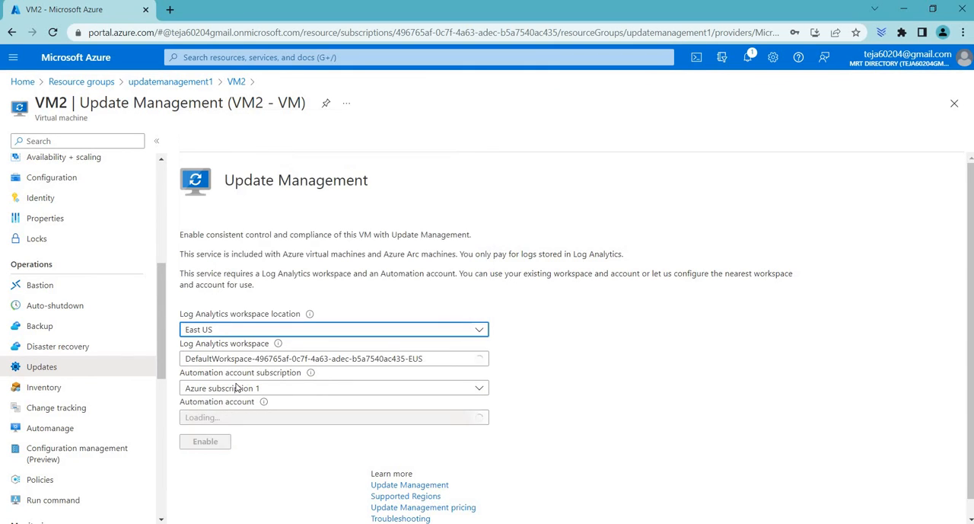
click(248, 347)
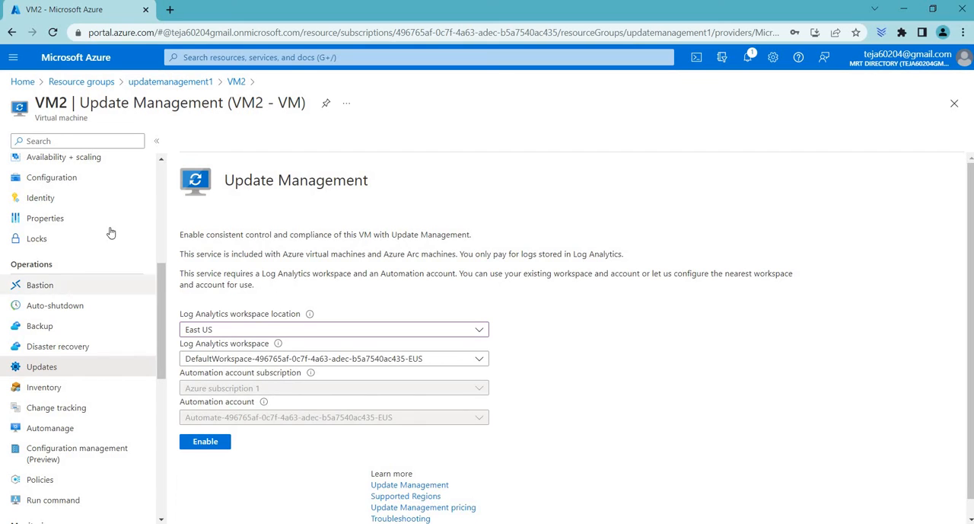
Return to the updatemanagement1 resource group and open VM1's updates using Automation
click(182, 82)
click(549, 105)
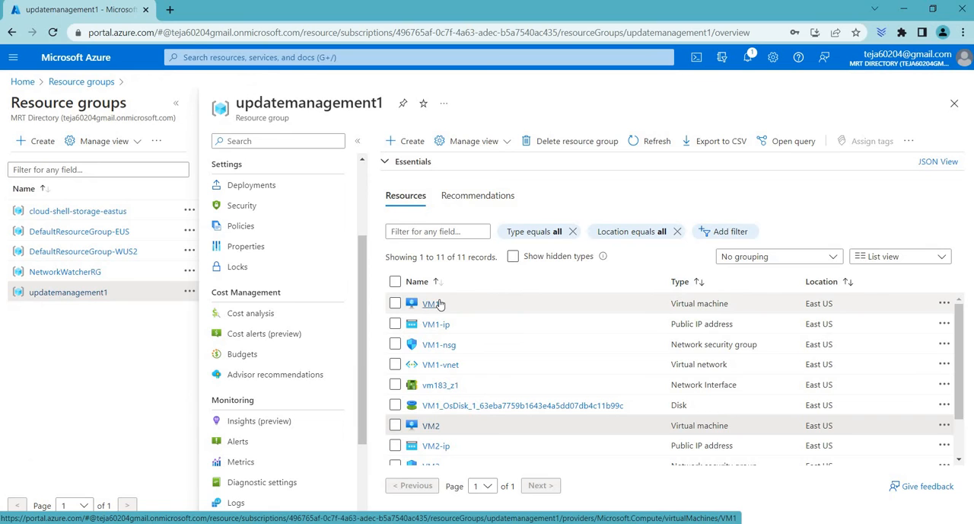
click(439, 303)
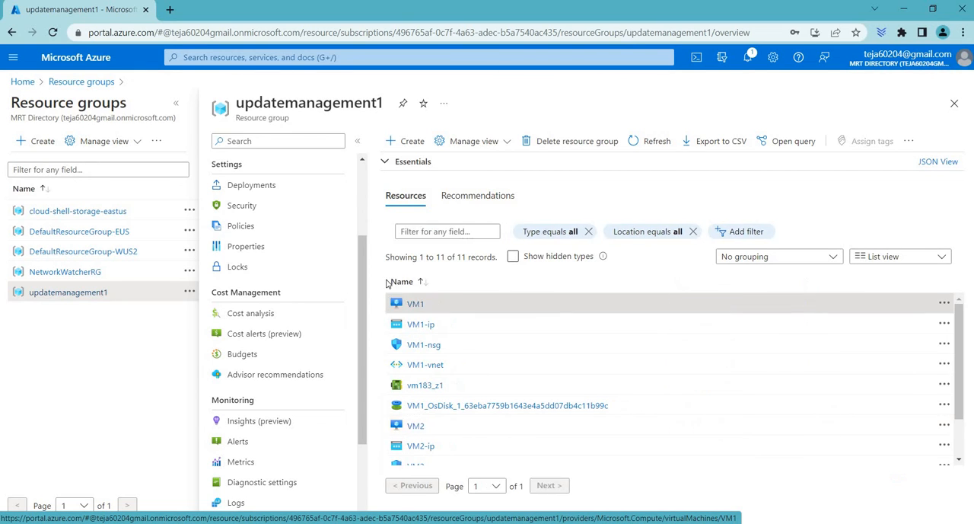
scroll(80, 413, down, 5)
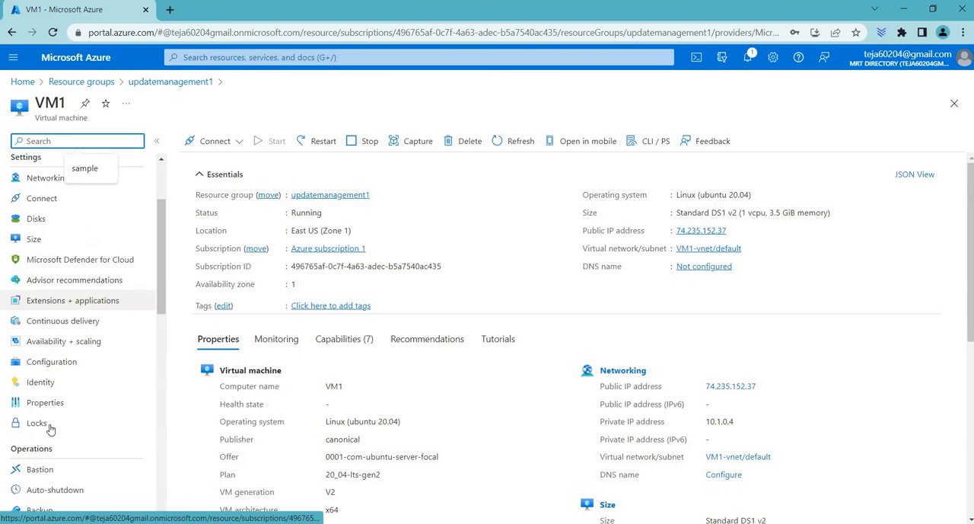
click(65, 290)
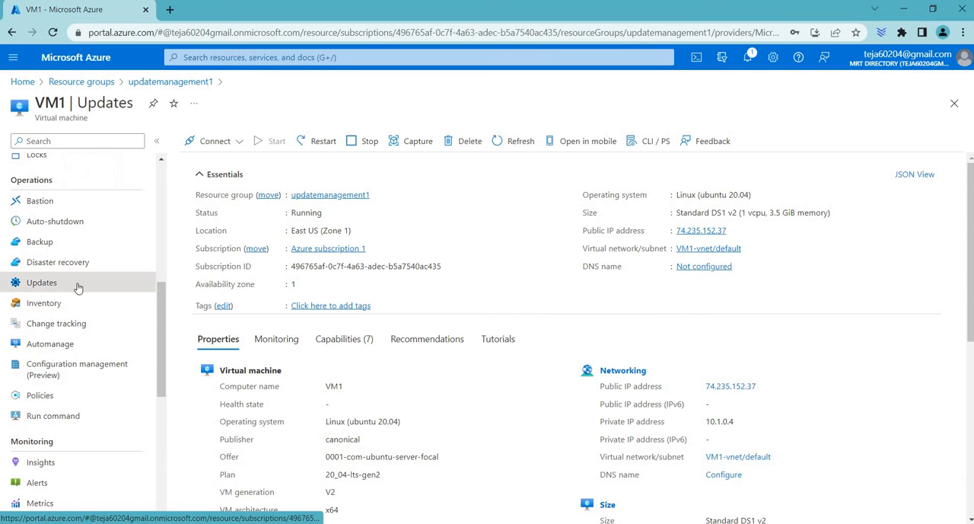
click(263, 423)
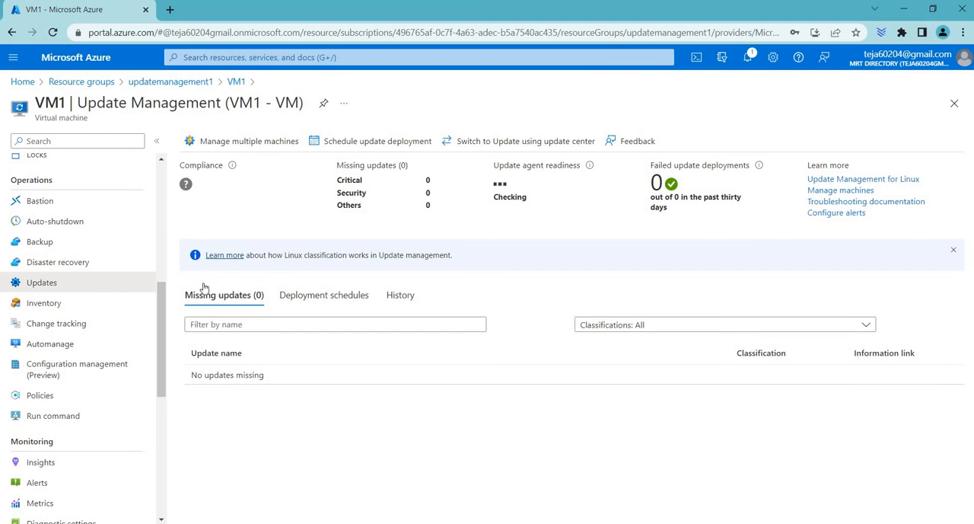
Go to multiple-machine management for the Automation account, review the options for managing machines, and close them
click(254, 141)
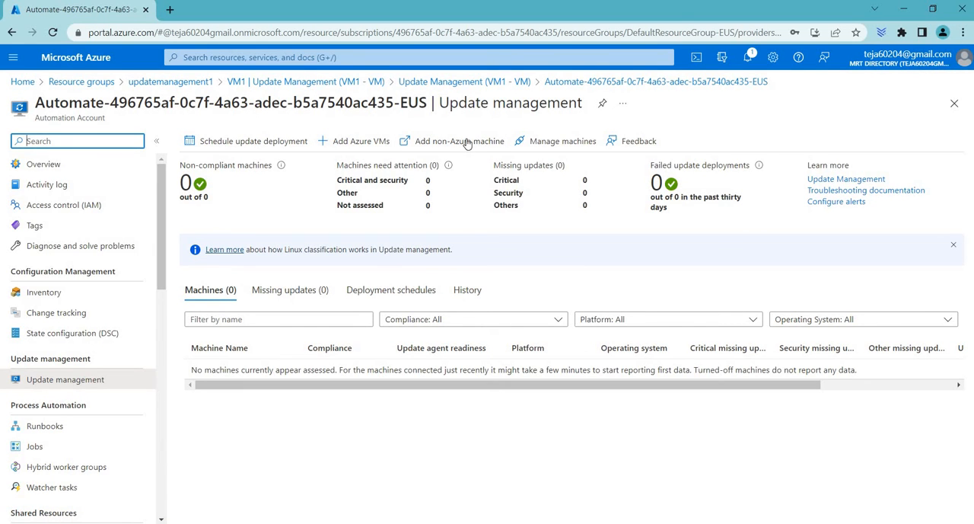
click(563, 141)
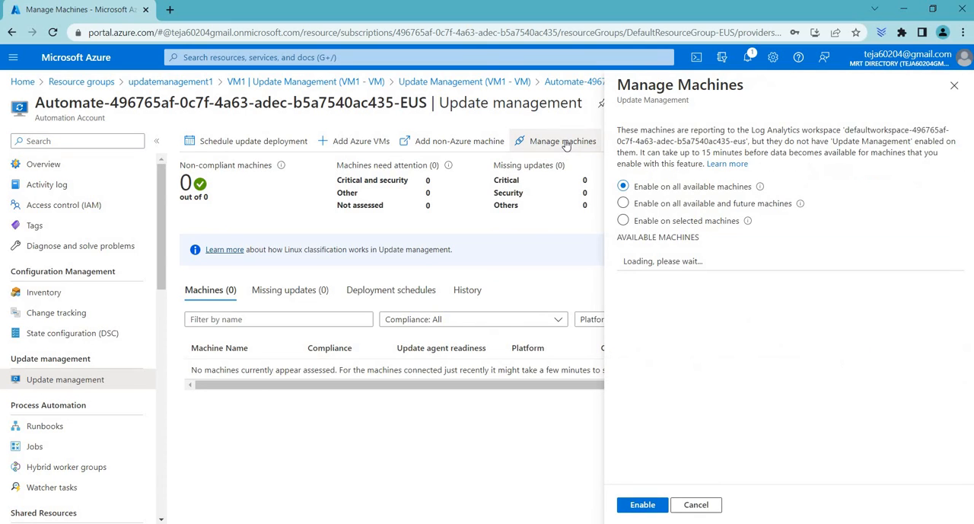
click(955, 85)
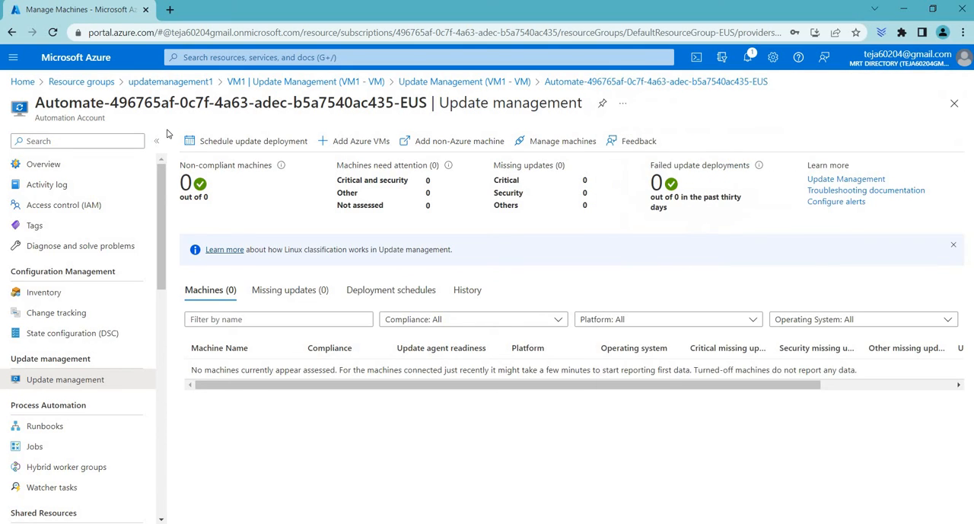
Start a new scheduled update deployment named "windows update" with Windows as the operating system
click(282, 147)
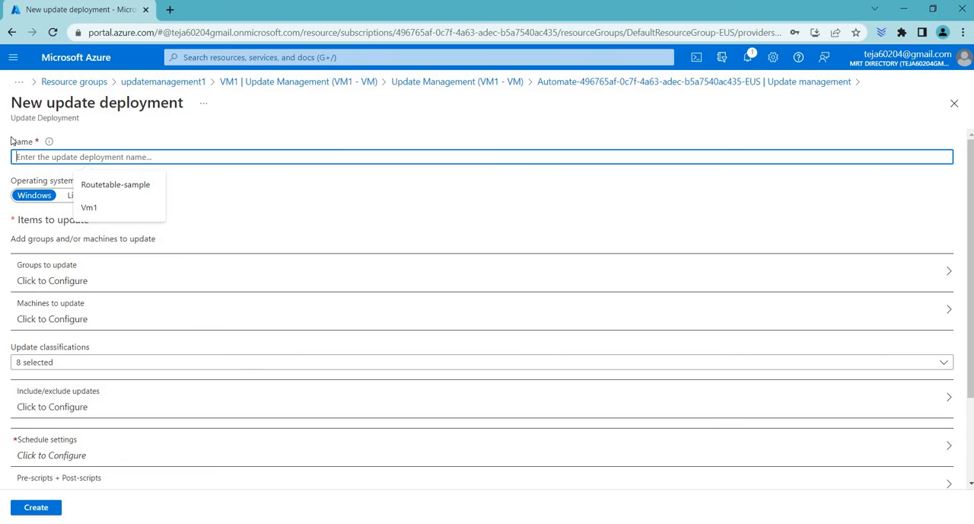
drag(11, 141, 67, 147)
click(74, 150)
text(windows update)
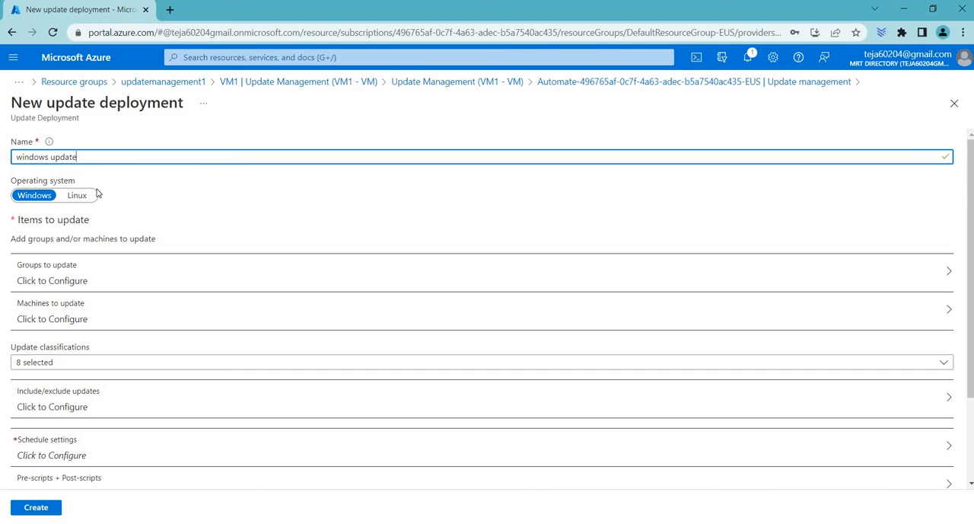
drag(11, 181, 97, 194)
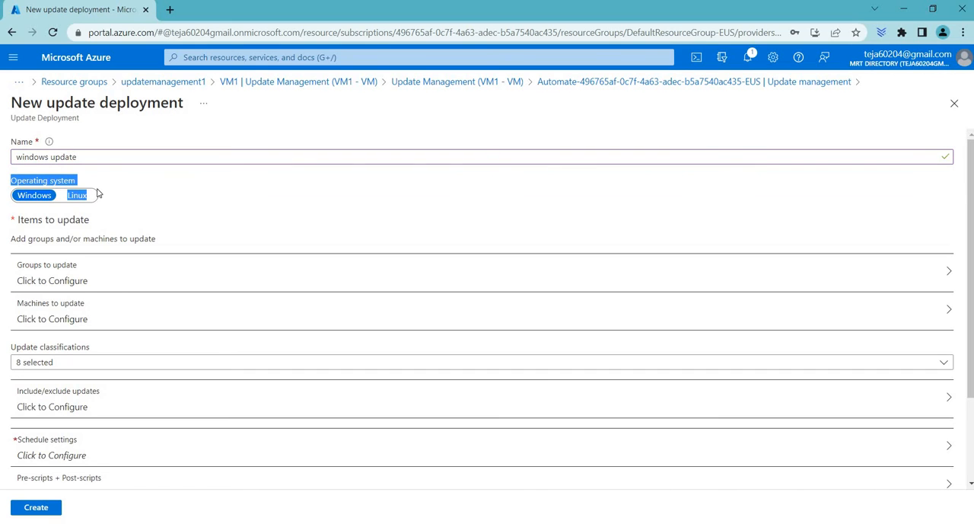
click(49, 199)
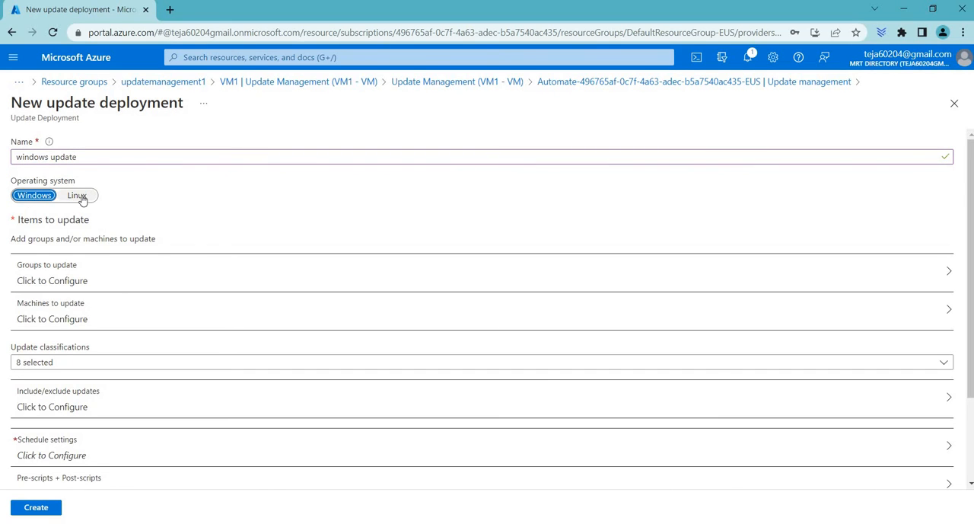
click(78, 196)
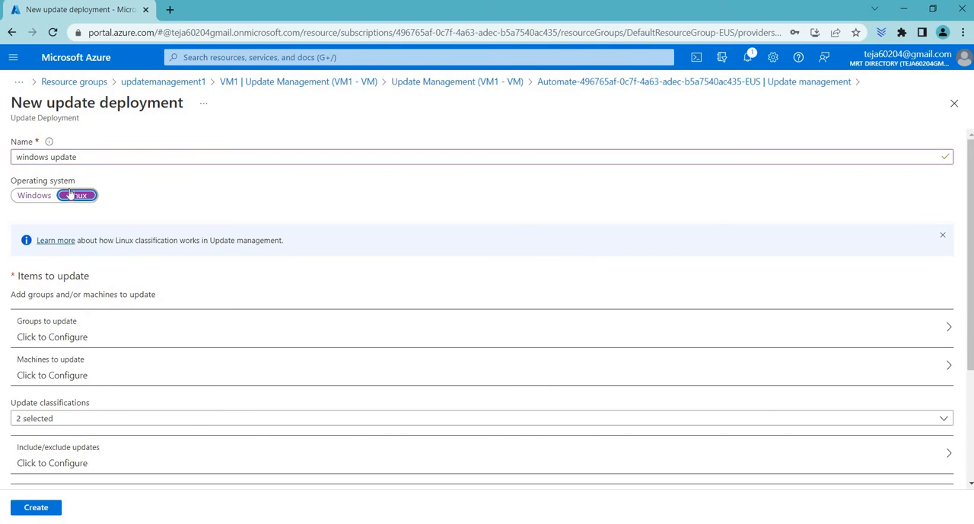
click(34, 195)
Open the groups to update for the deployment and set the Azure group's subscription to Azure subscription 1
scroll(58, 226, down, 2)
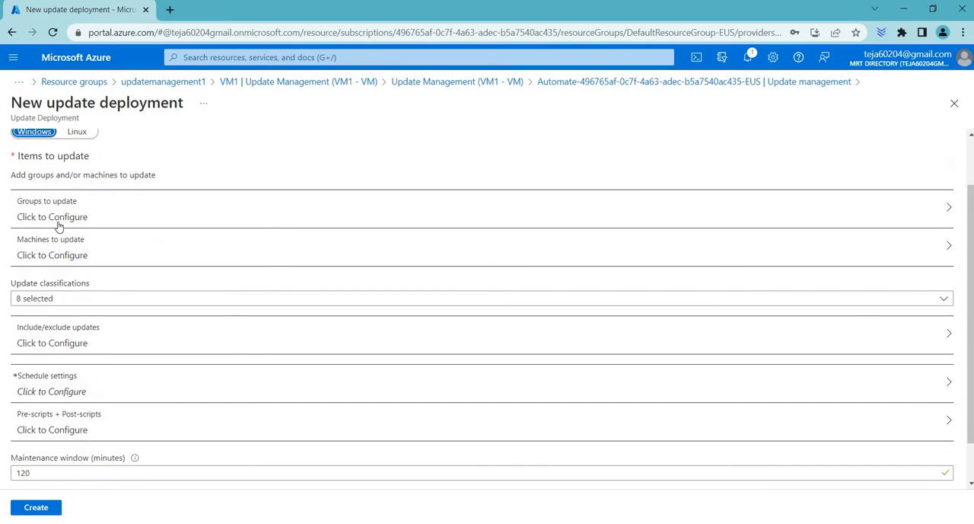
click(84, 218)
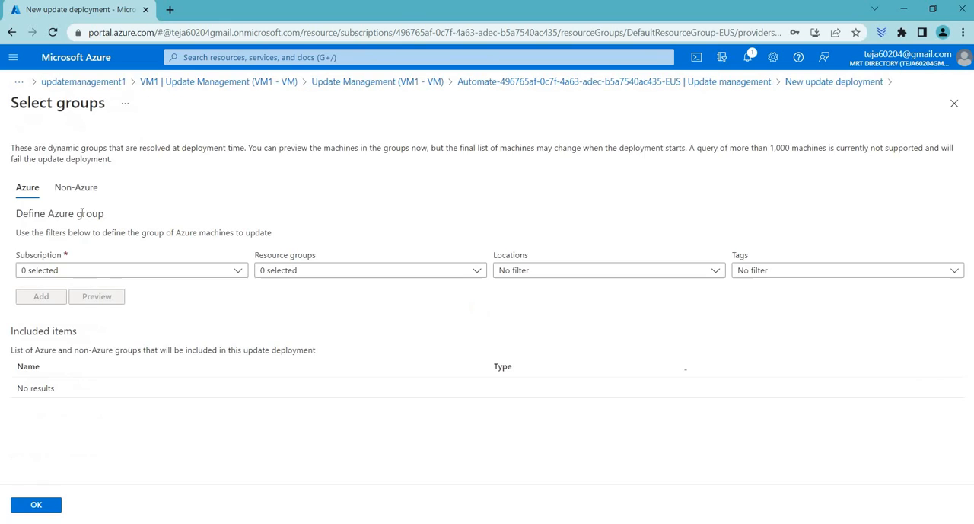
click(102, 269)
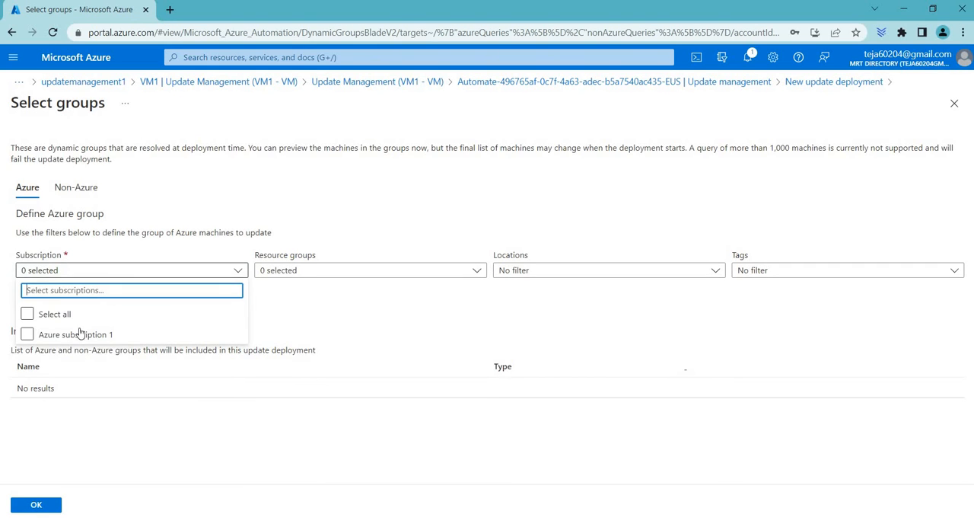
click(350, 277)
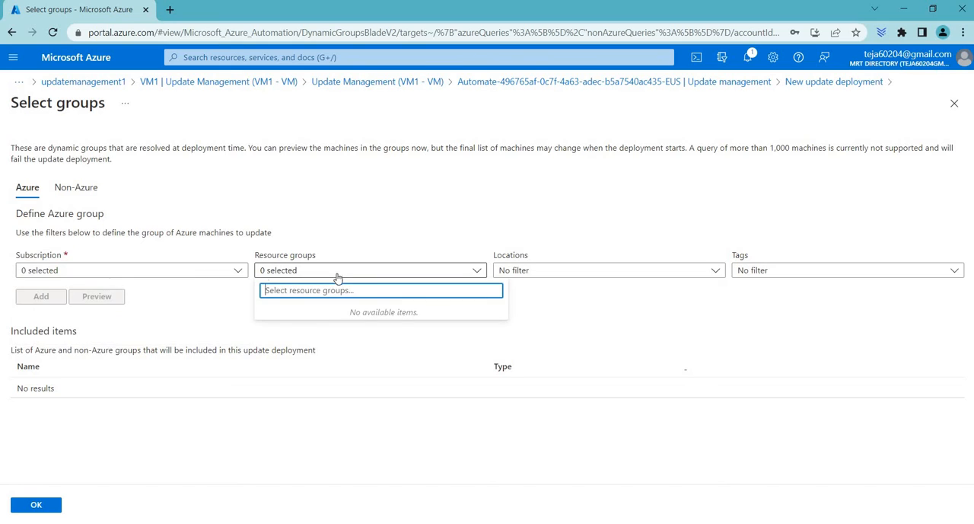
click(126, 270)
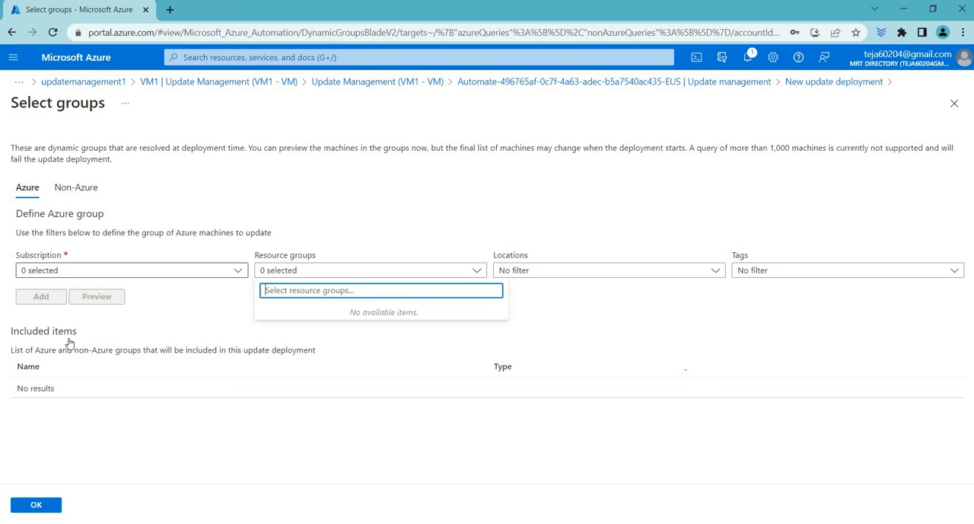
Review the resource group, location and tag filters for Azure groups and the available saved searches for non-Azure groups
click(398, 276)
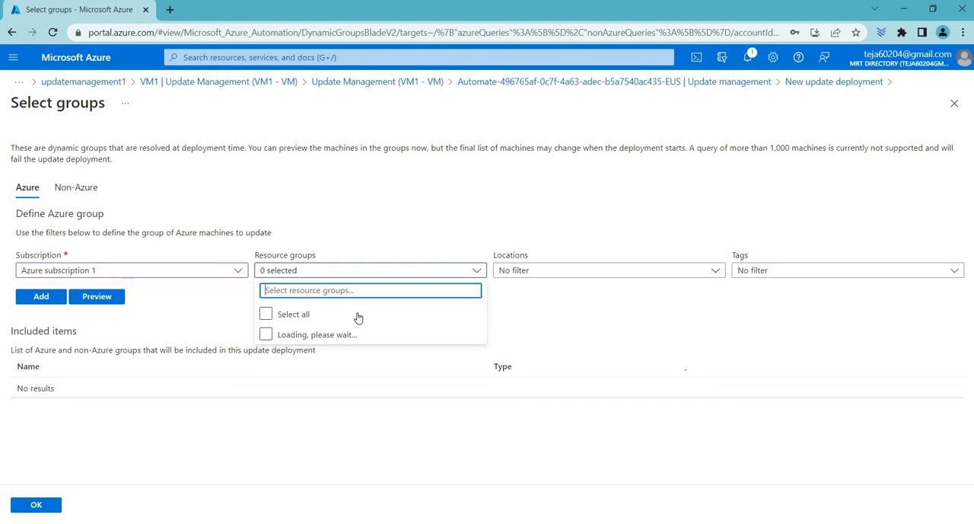
click(591, 272)
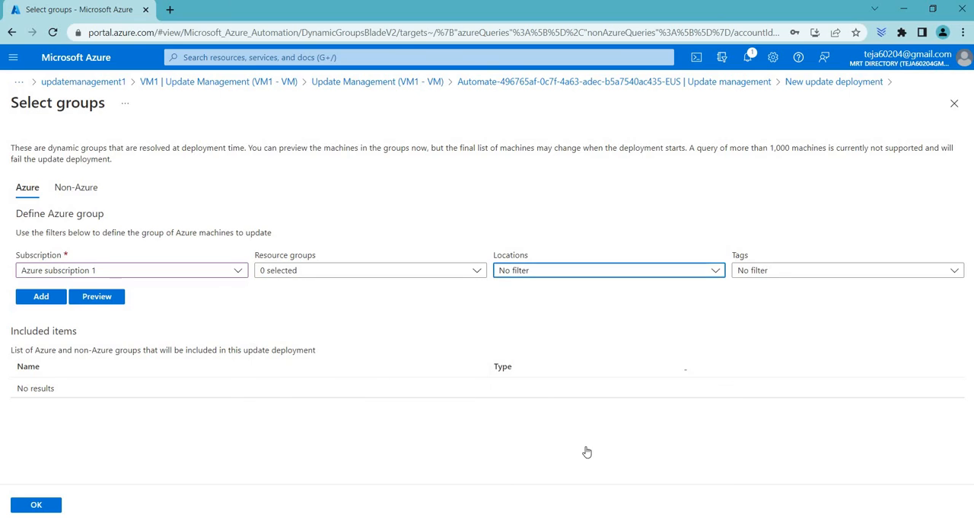
click(770, 276)
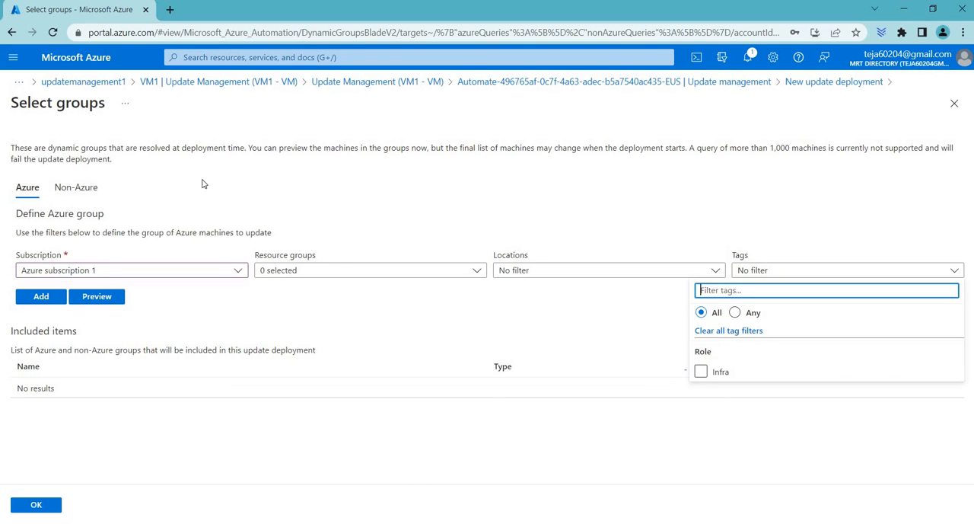
click(84, 191)
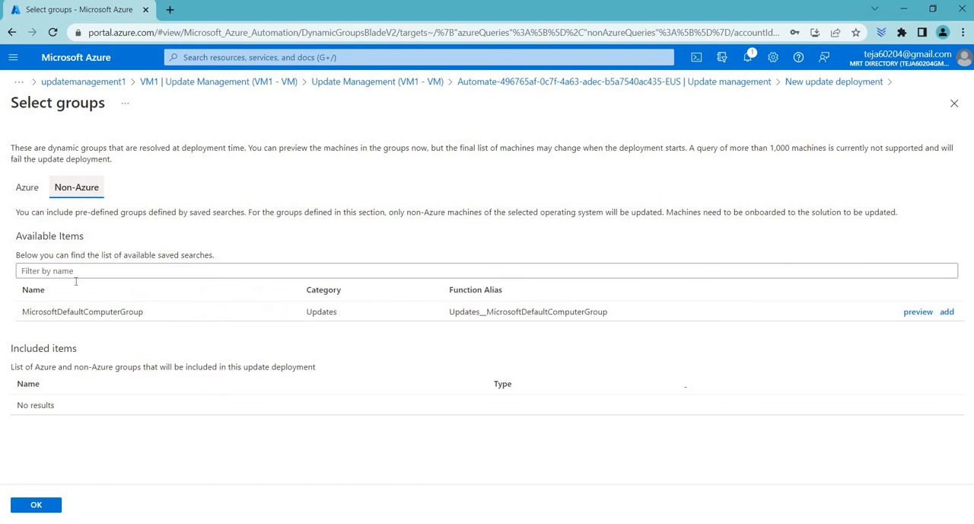
Restart the new update deployment, check the machines to update with the type set to Machines, and return to the deployment form
click(489, 82)
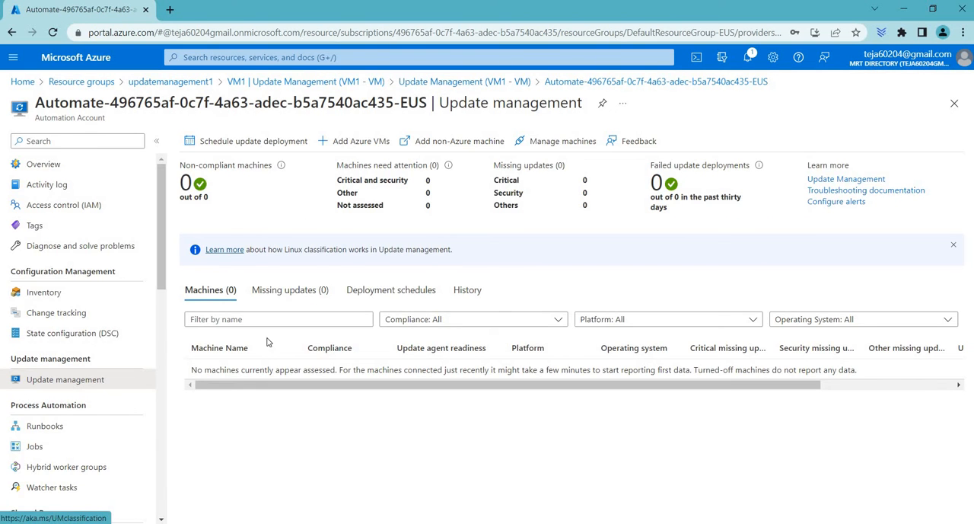
click(228, 140)
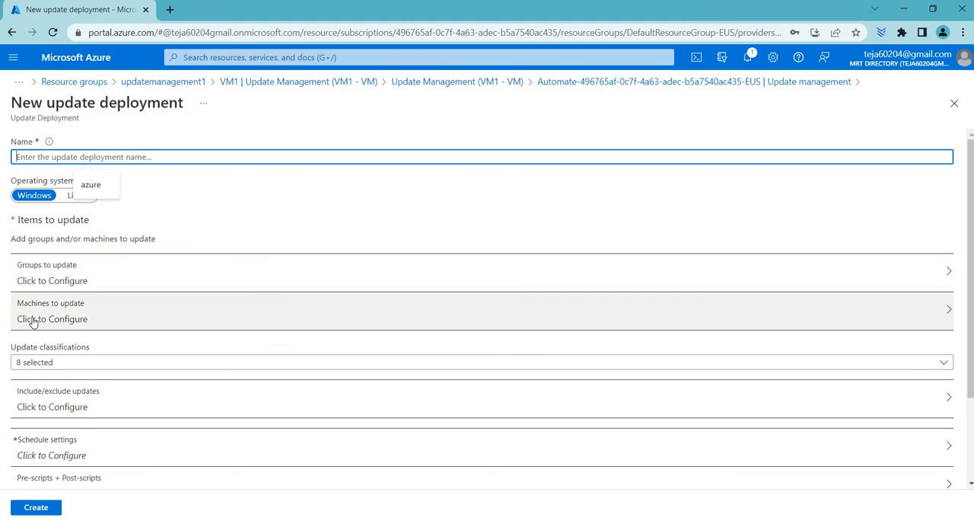
click(107, 316)
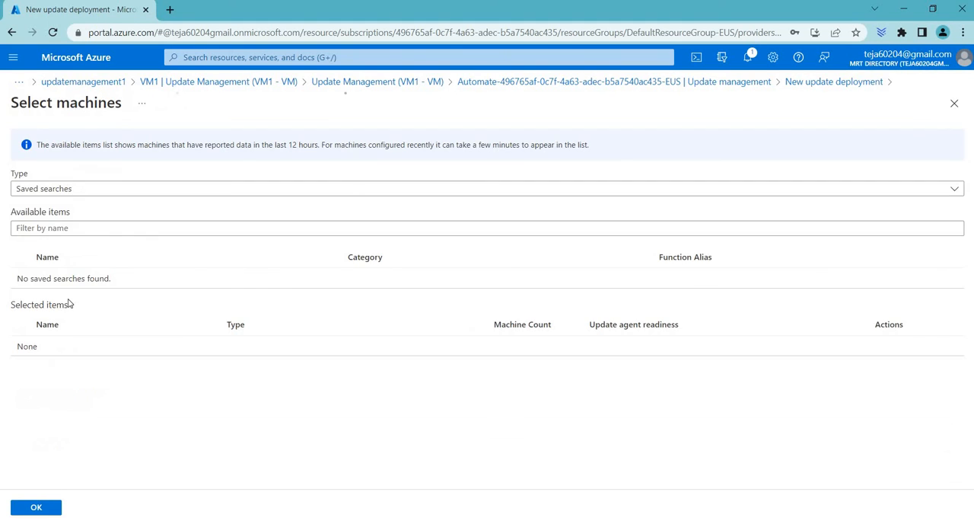
click(130, 188)
click(90, 252)
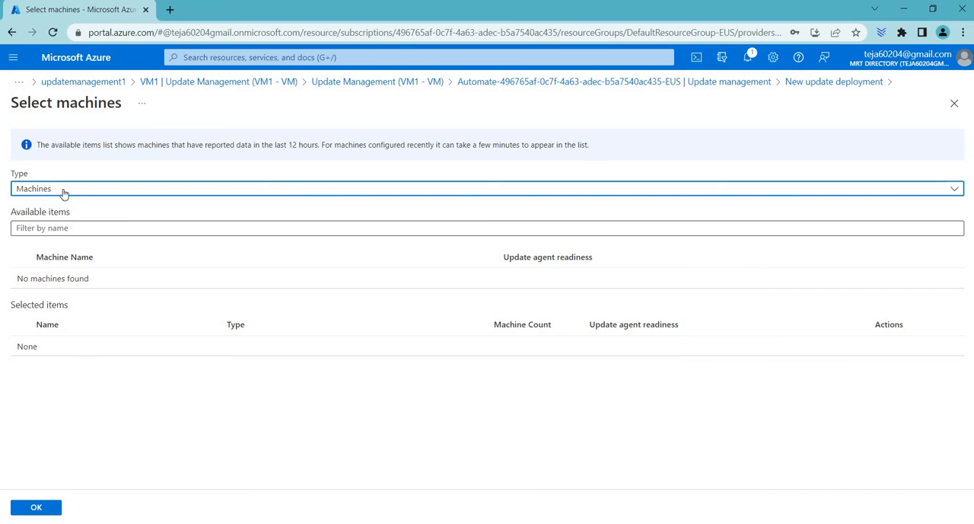
click(172, 237)
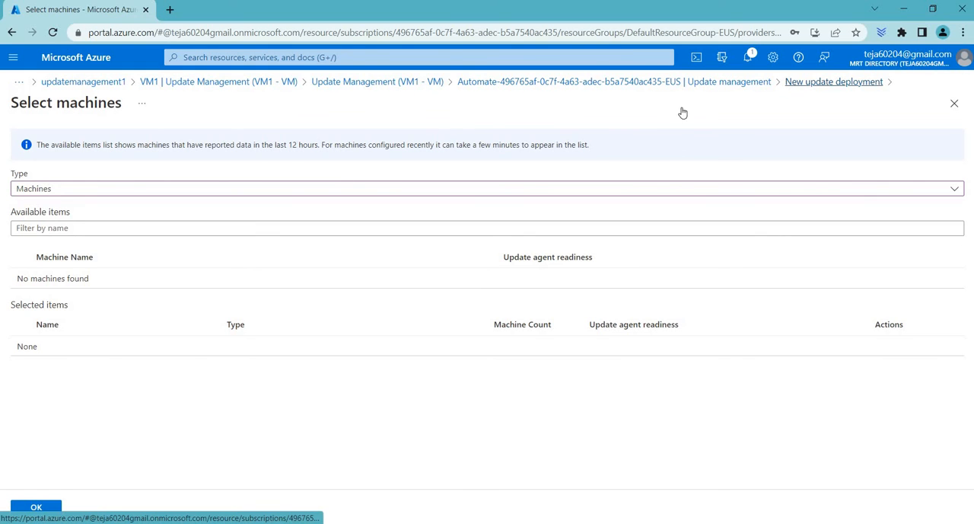
click(834, 81)
click(559, 103)
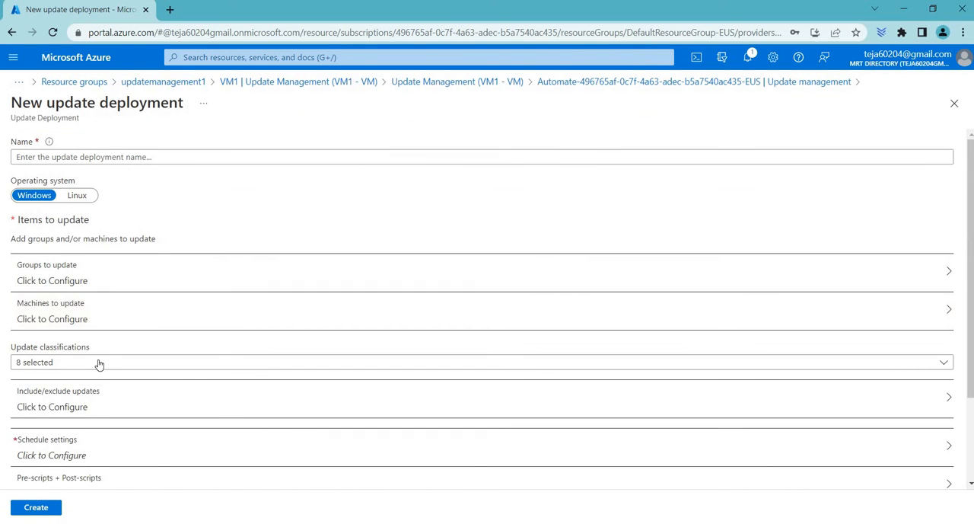
Review the update classifications available for the Windows deployment
scroll(99, 364, down, 1)
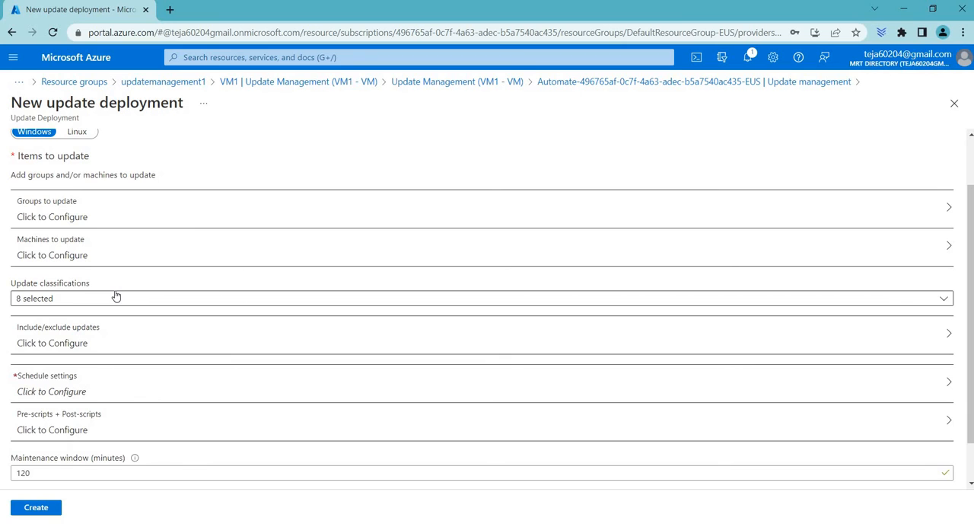
click(116, 298)
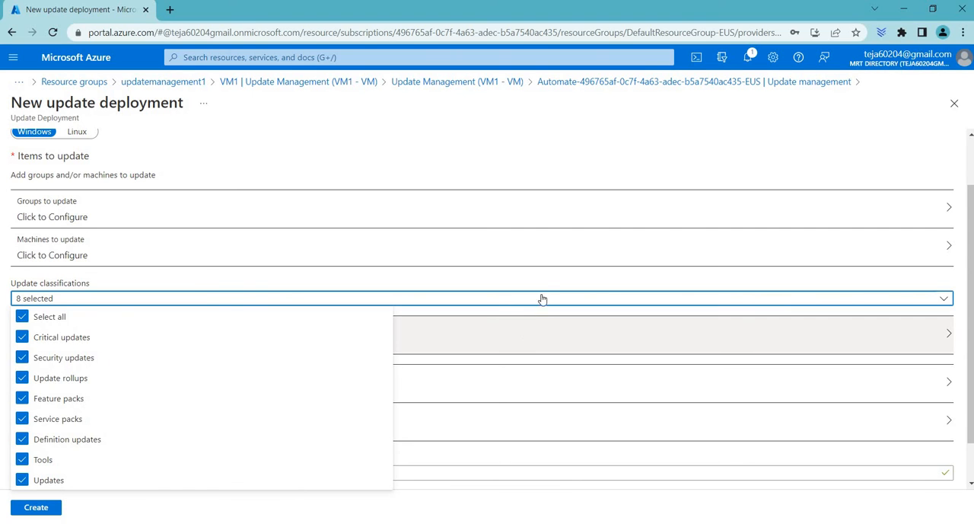
click(552, 265)
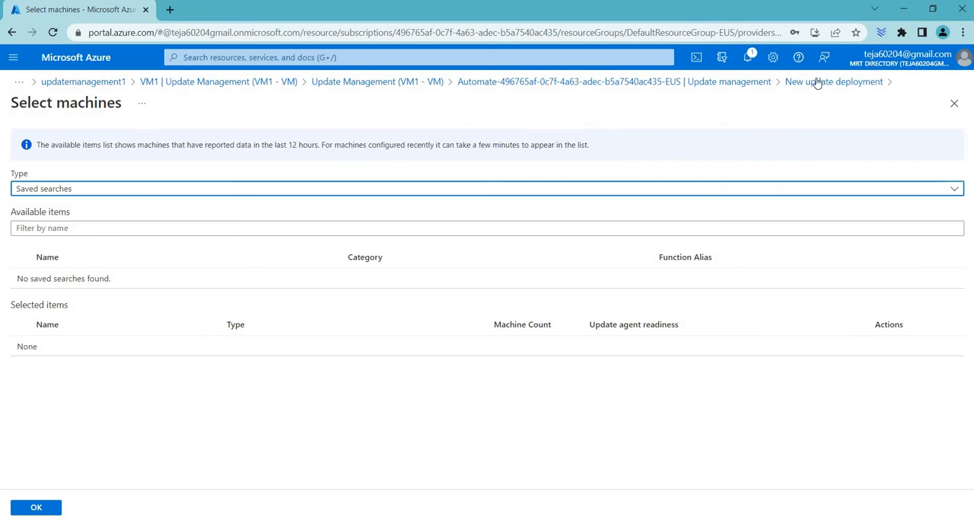
Open the deployment's schedule settings and examine the start date, start time, time zone and recurrence options
scroll(344, 346, down, 1)
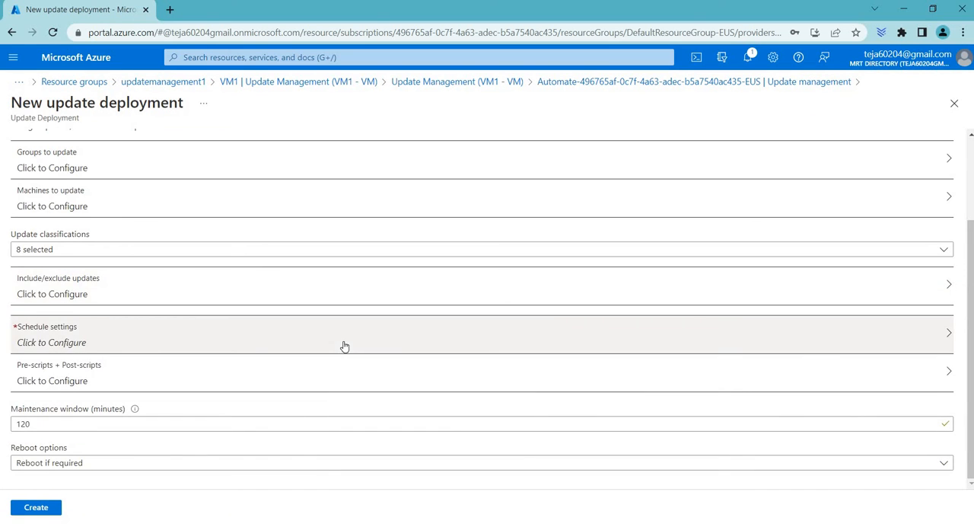
click(146, 343)
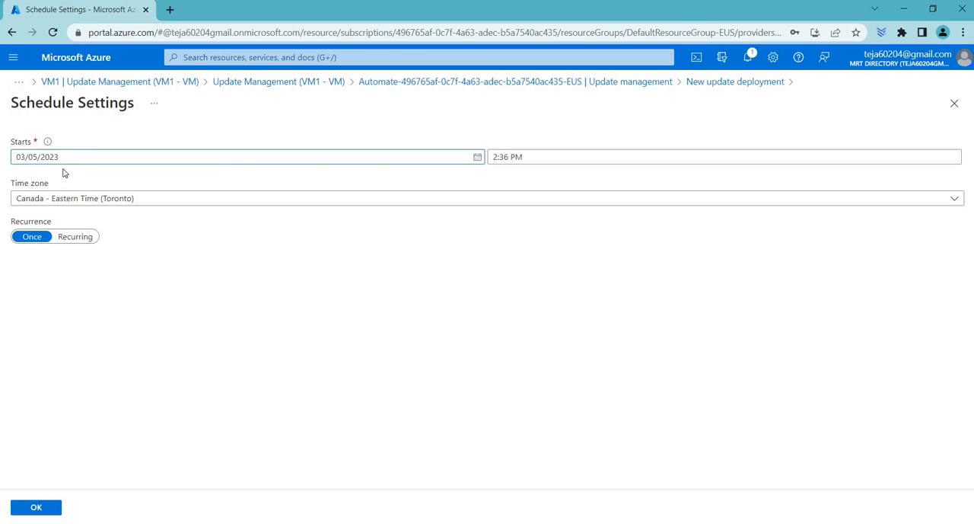
click(98, 155)
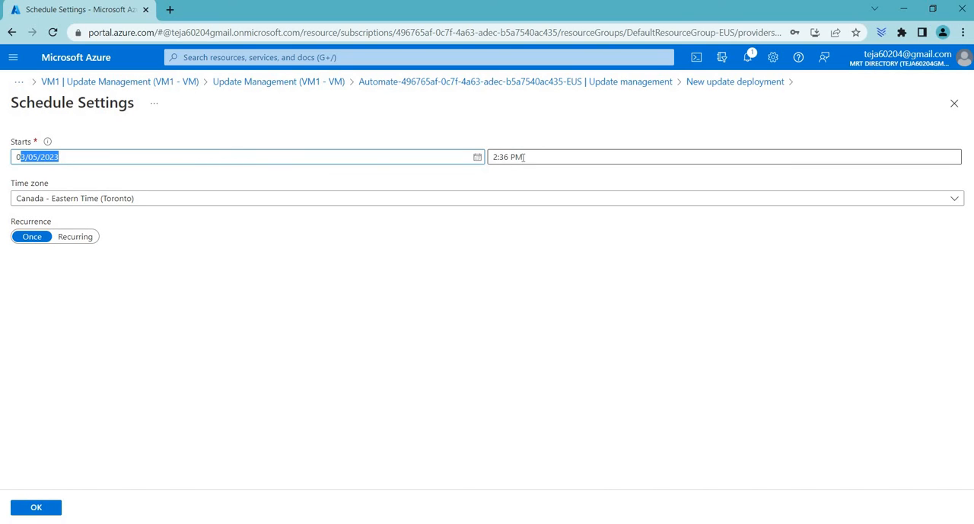
key(Tab)
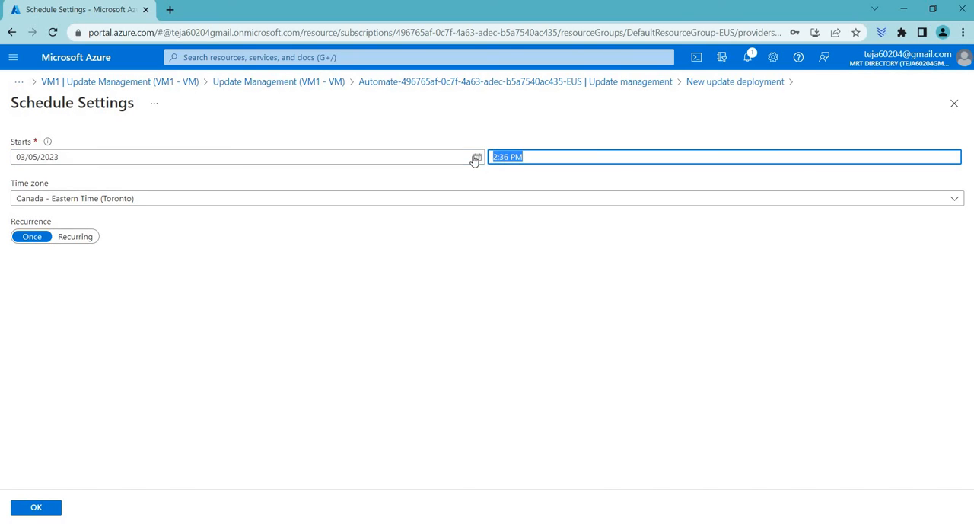
click(60, 199)
click(200, 221)
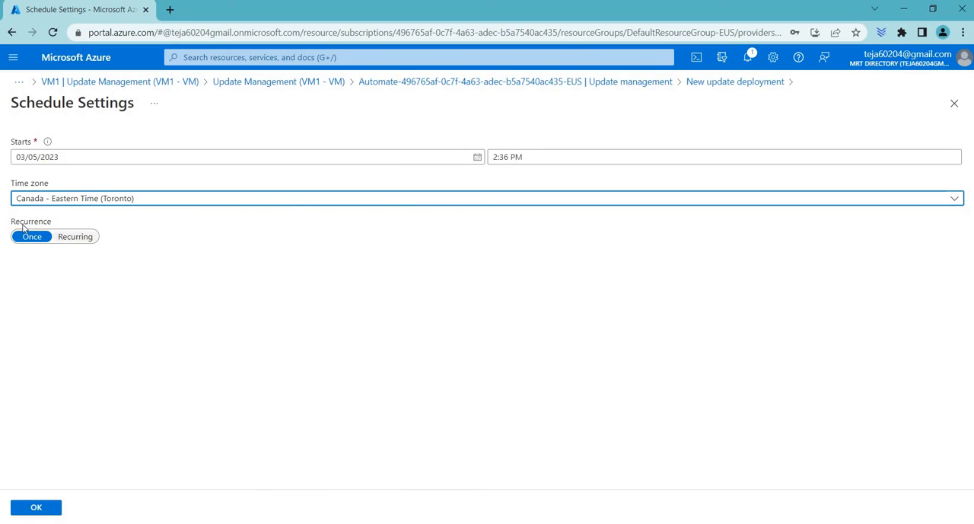
click(51, 225)
drag(51, 225, 19, 222)
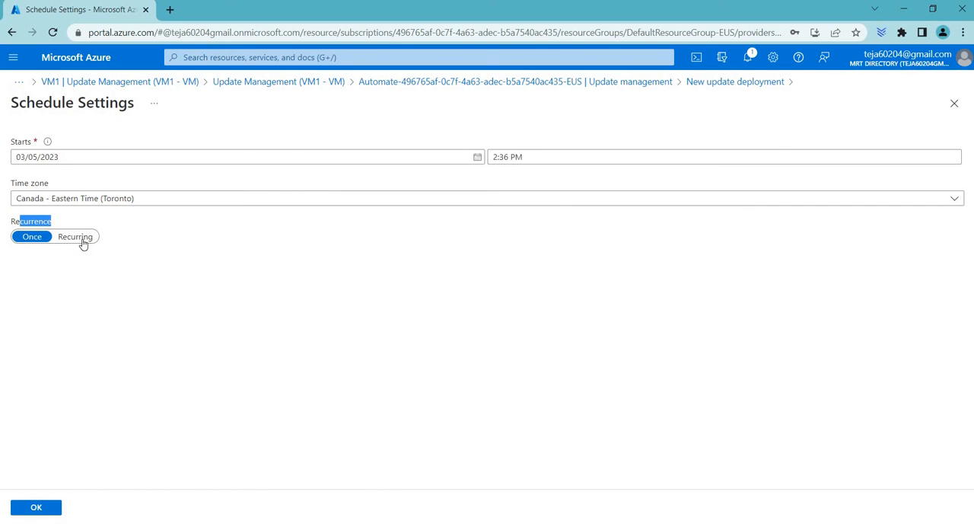
Try a recurring schedule with week and month intervals, restore the recurrence to Once, and leave the schedule settings without saving
click(81, 238)
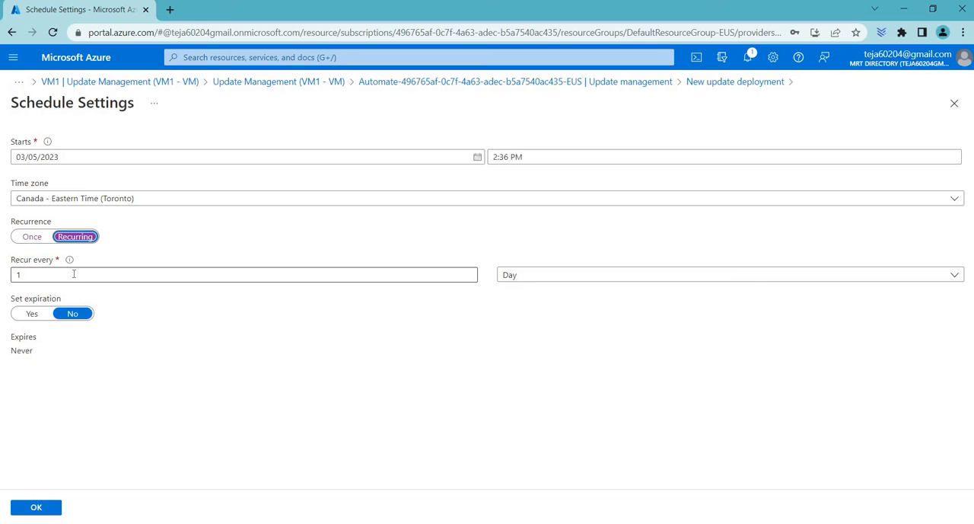
click(700, 277)
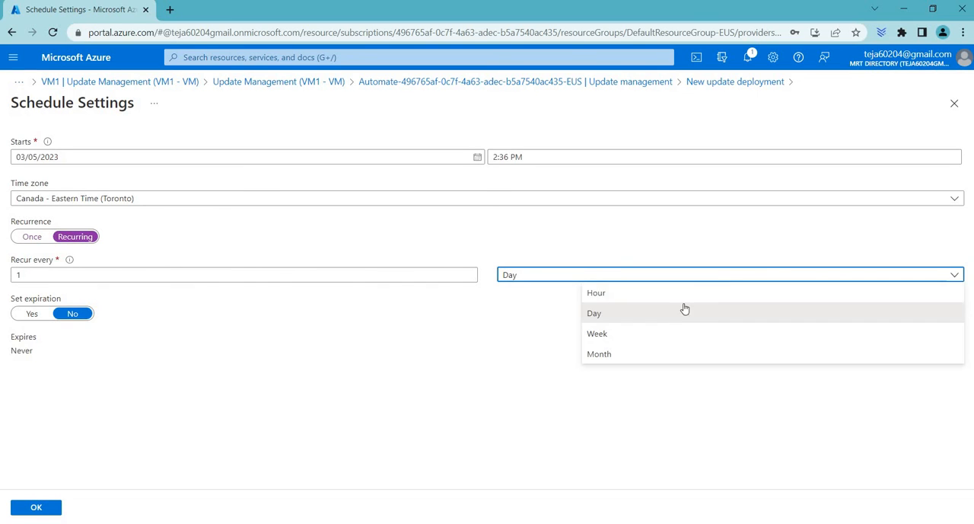
click(665, 333)
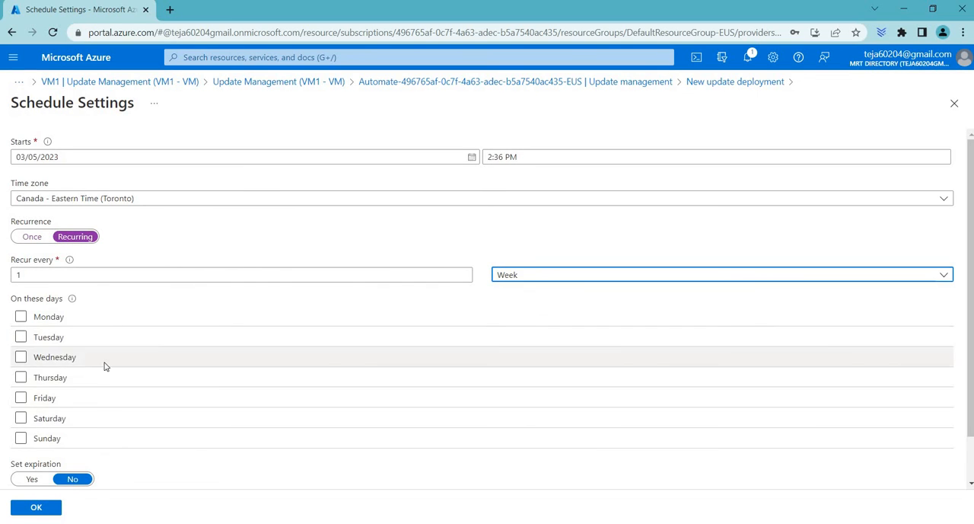
click(656, 278)
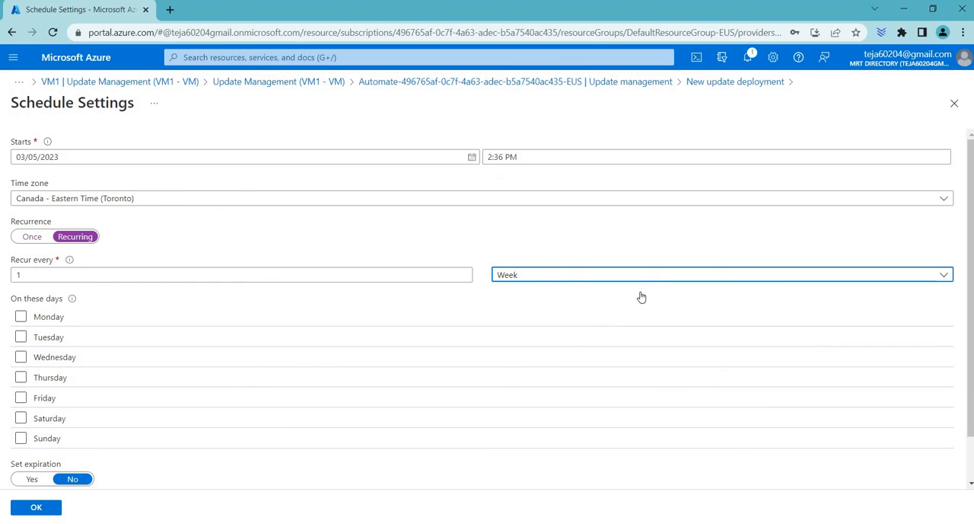
click(607, 356)
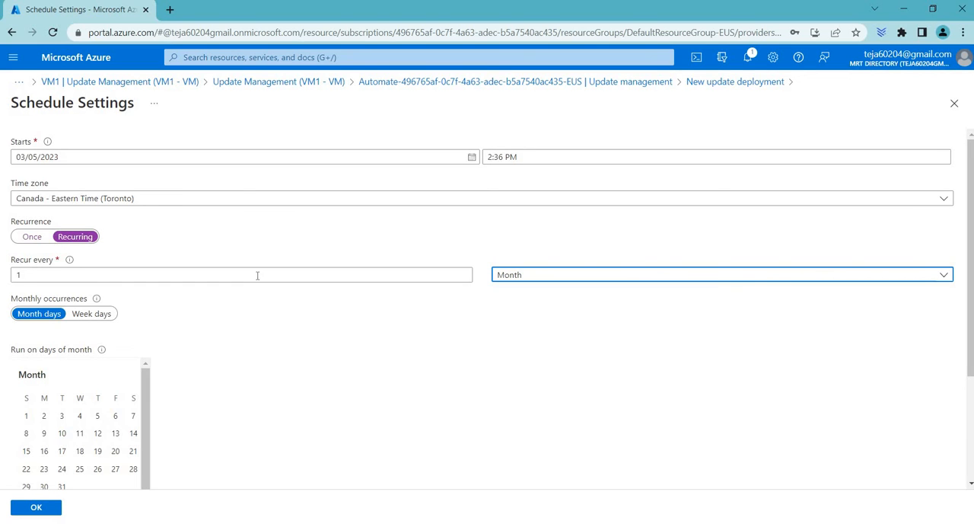
scroll(251, 314, down, 2)
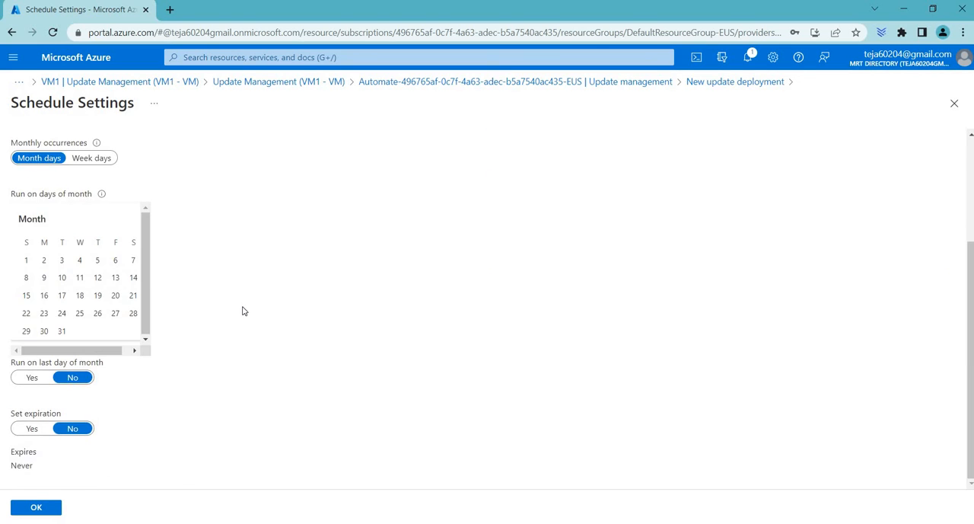
scroll(243, 311, up, 2)
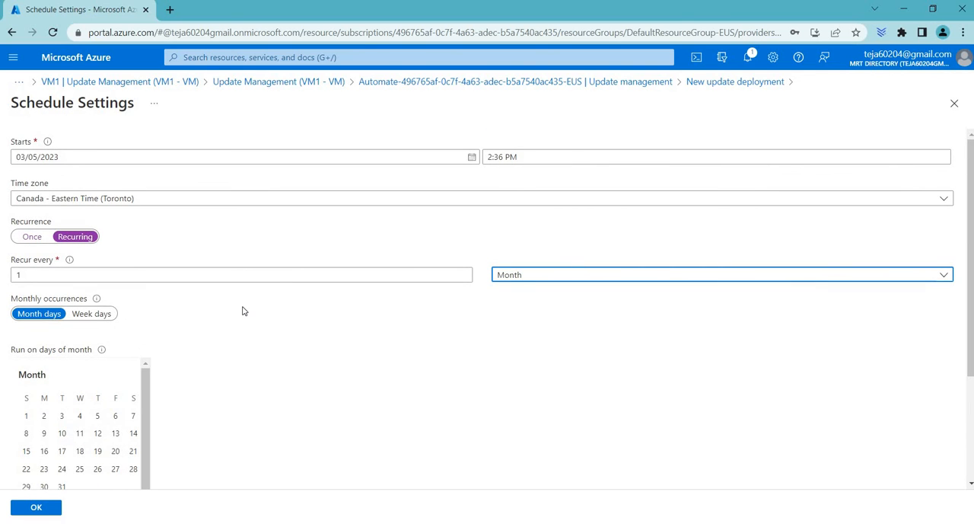
click(40, 239)
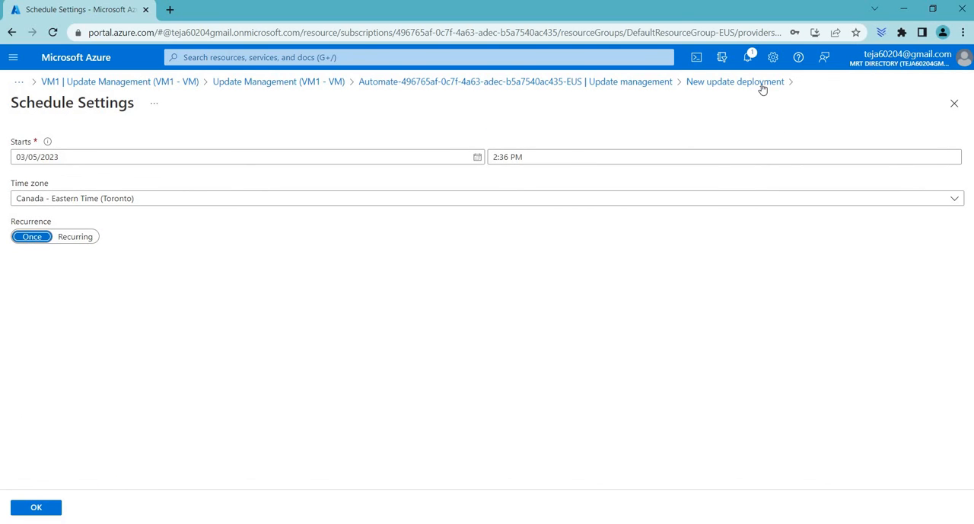
click(761, 85)
click(551, 104)
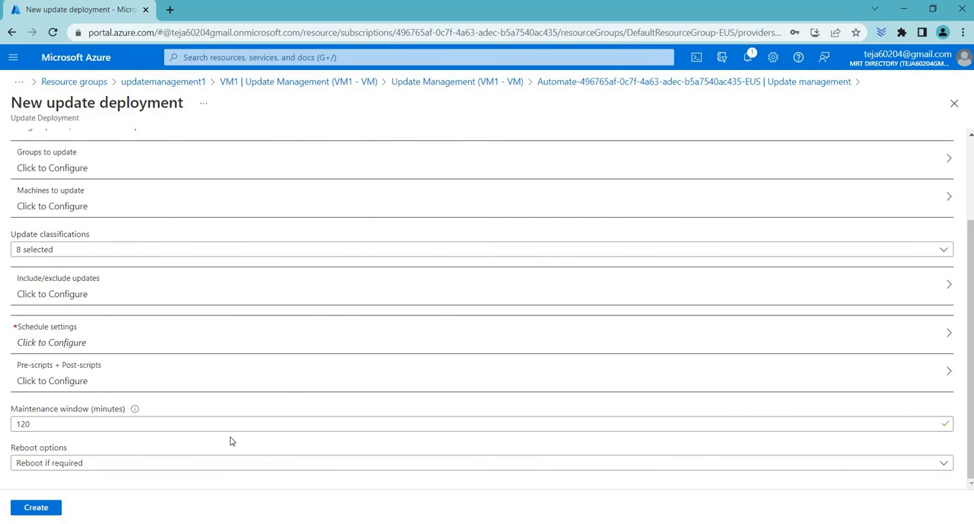
Examine the maintenance window's duration requirements and the available reboot options in the new update deployment
drag(11, 410, 142, 417)
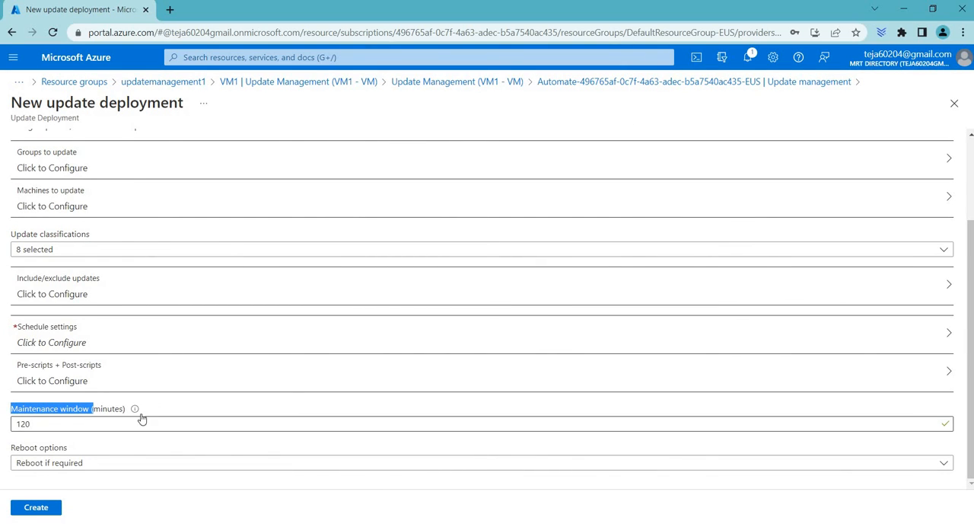
mouse_move(135, 409)
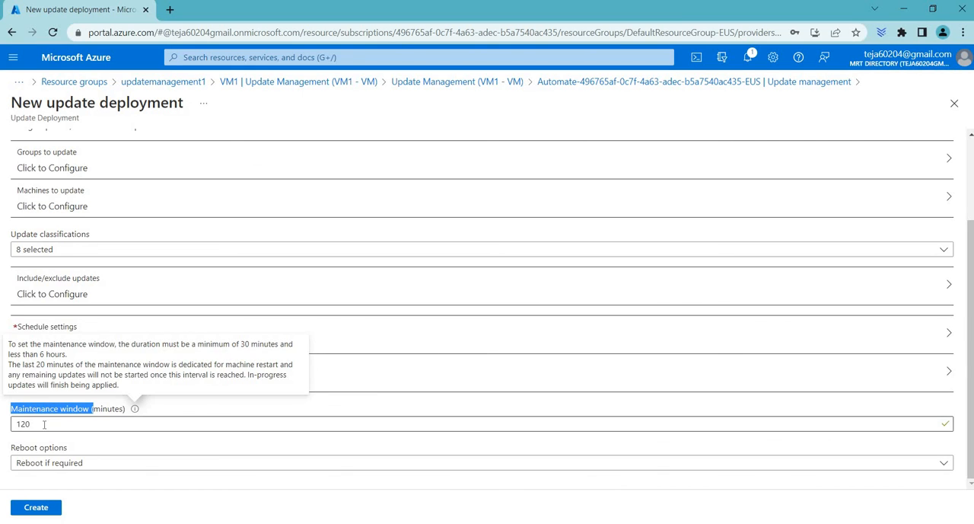
drag(14, 425, 149, 416)
click(135, 409)
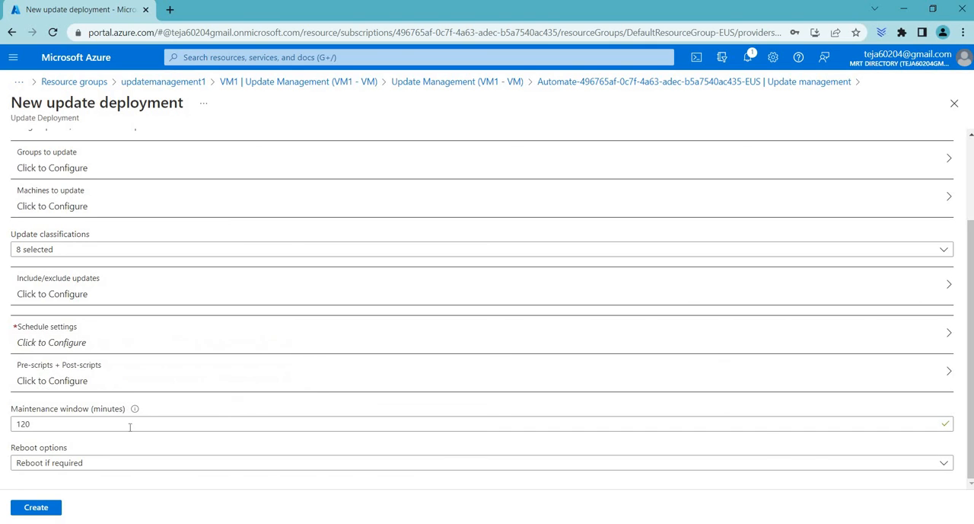
click(100, 462)
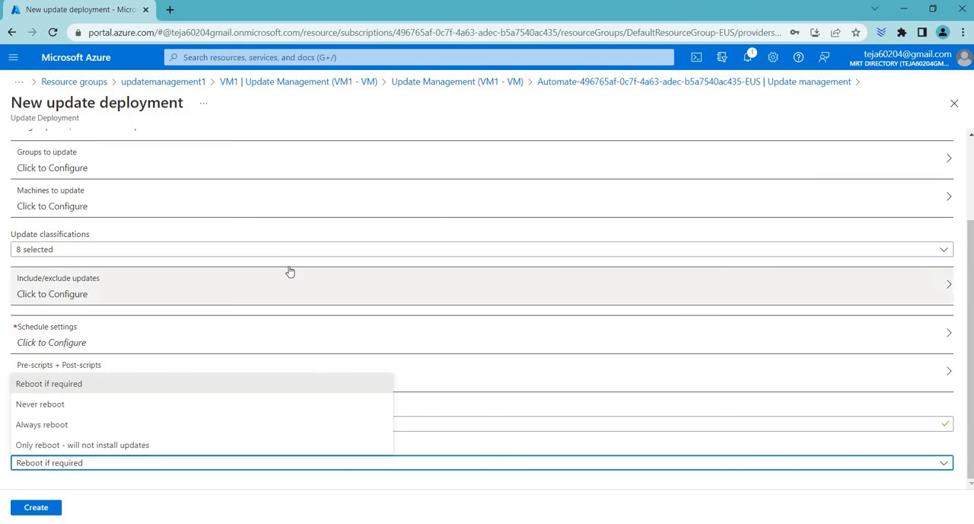
scroll(290, 271, up, 2)
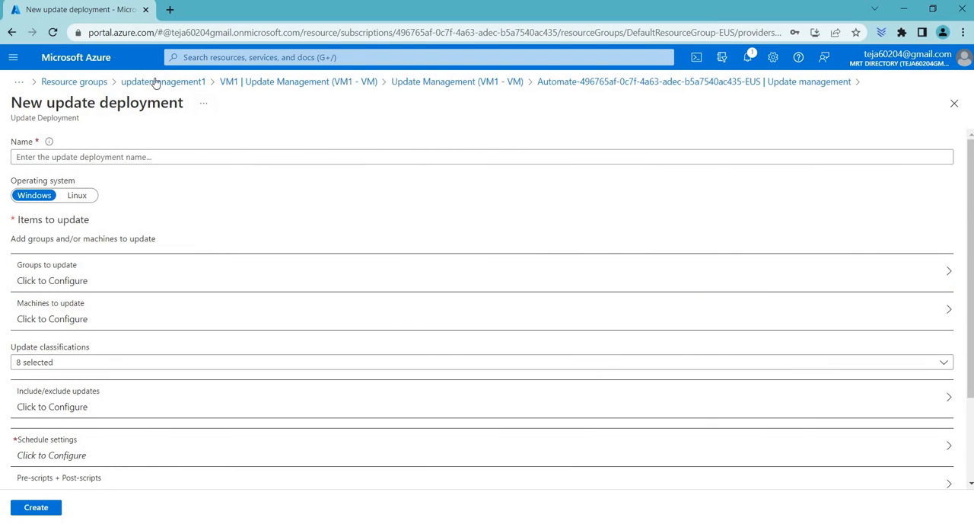